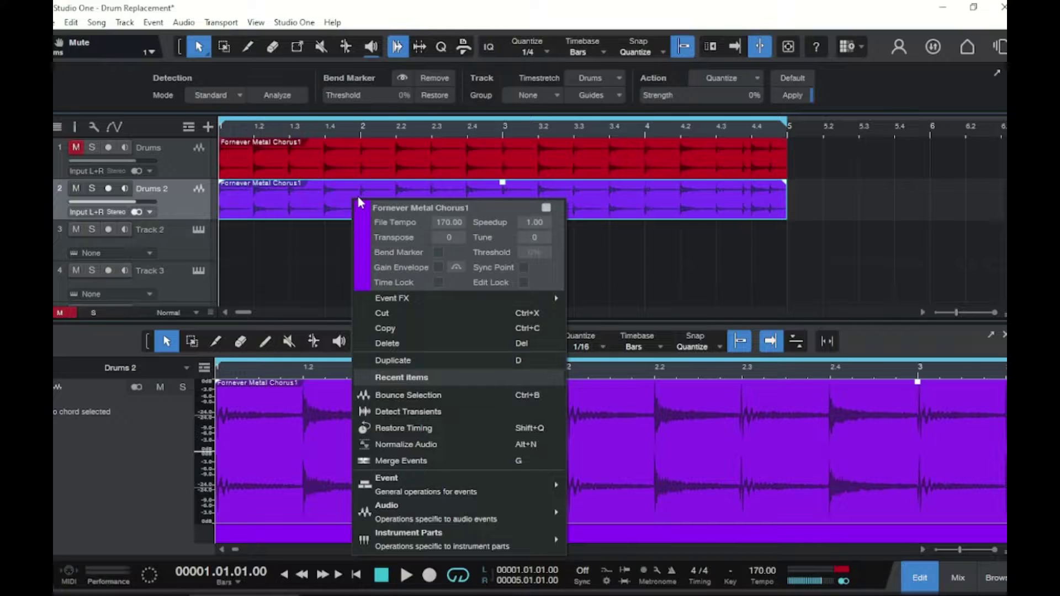
Bounce the selected event on Drums 2 to a new audio file and show the Audio Bend settings
left_click(389, 395)
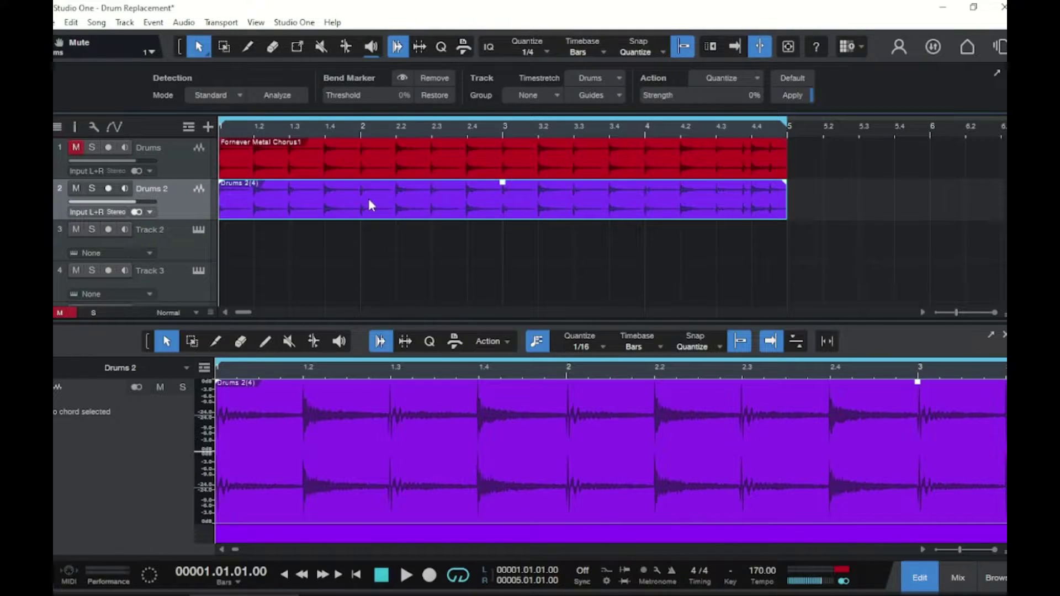
key("1")
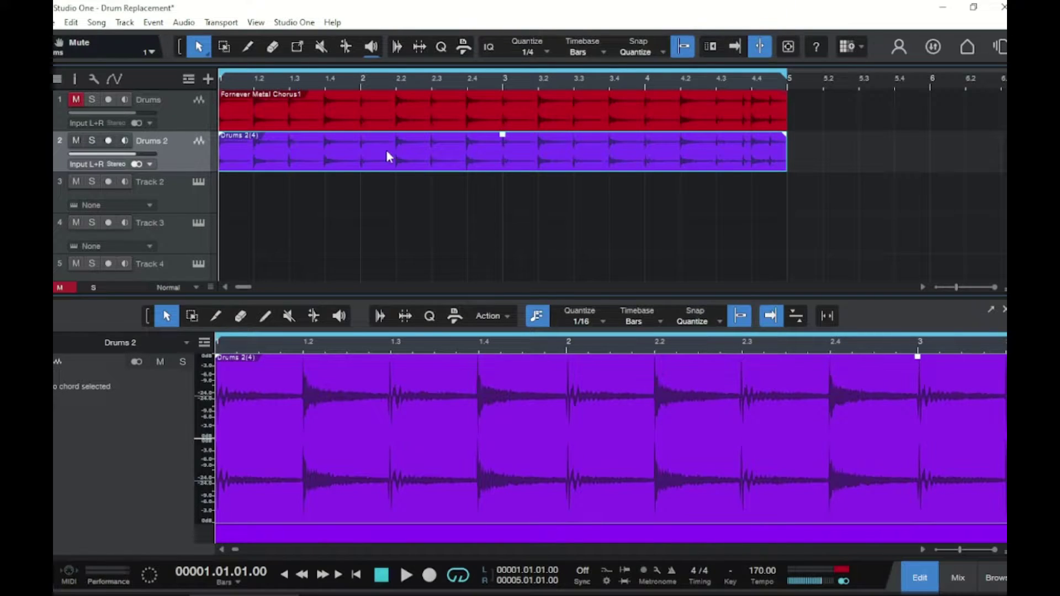
left_click(398, 47)
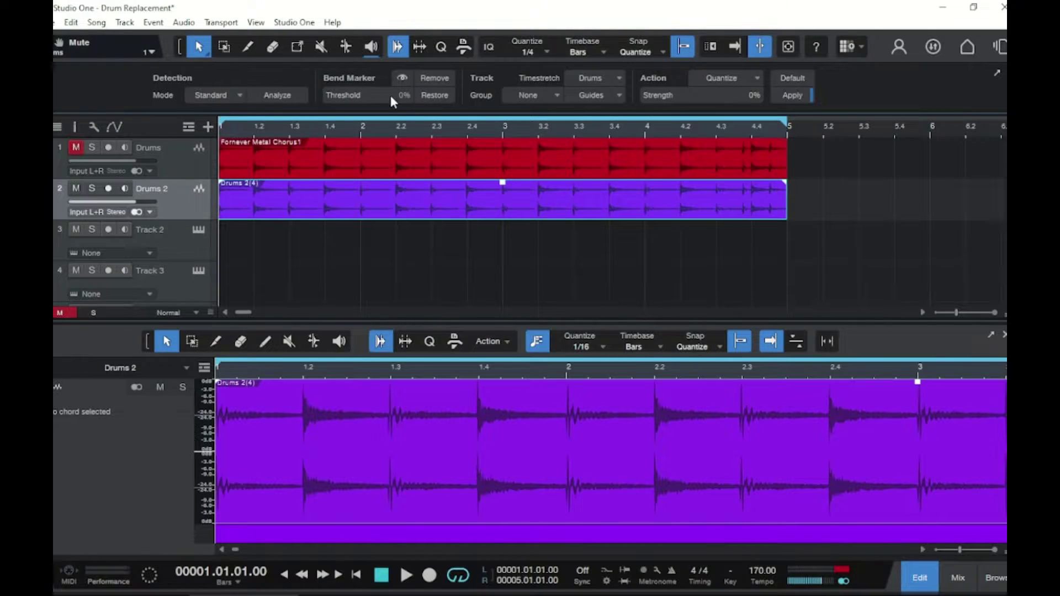
Apply Audio Bend to the bounced Drums 2 event to detect its transients as bend markers, and play the opening beats
mouse_move(389, 98)
mouse_move(694, 95)
left_click(791, 97)
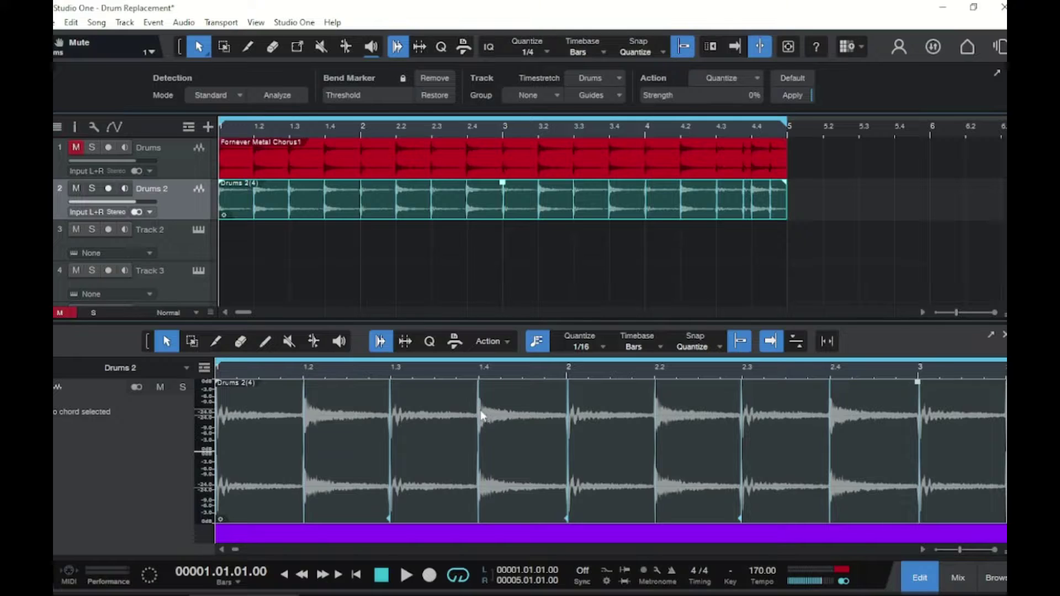
key("space")
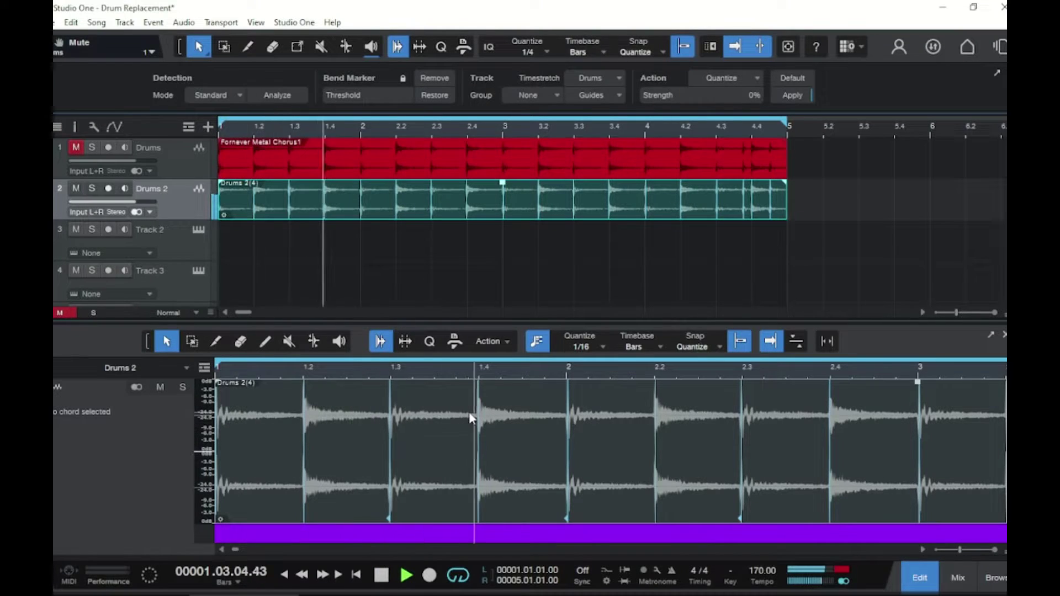
key("space")
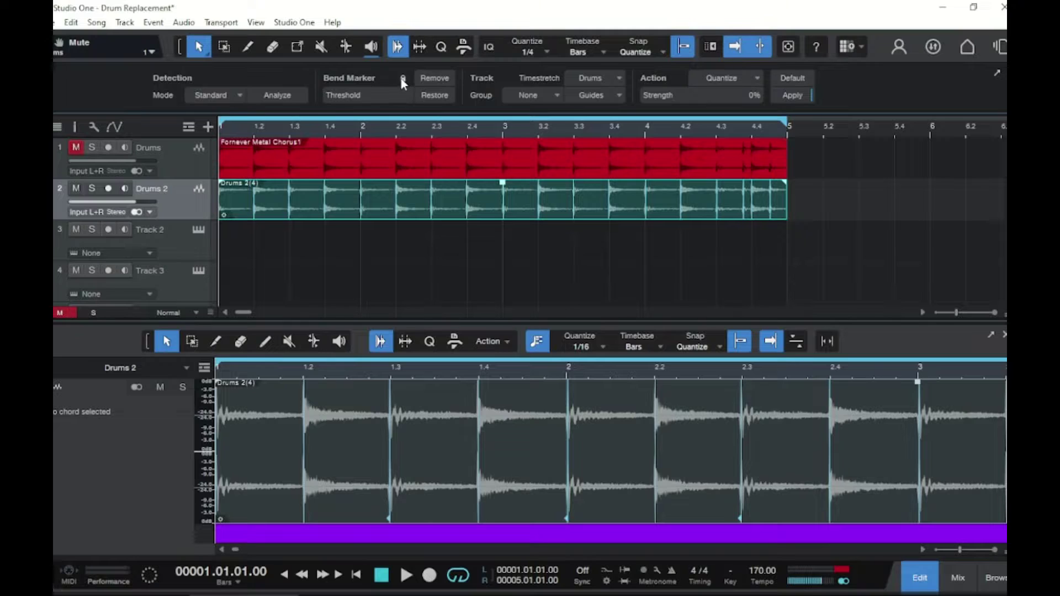
Set the bend marker threshold of the Drums 2 event to 50% so the quieter hits lose their markers
left_click(435, 97)
mouse_move(394, 104)
left_click_drag(394, 107, 366, 115)
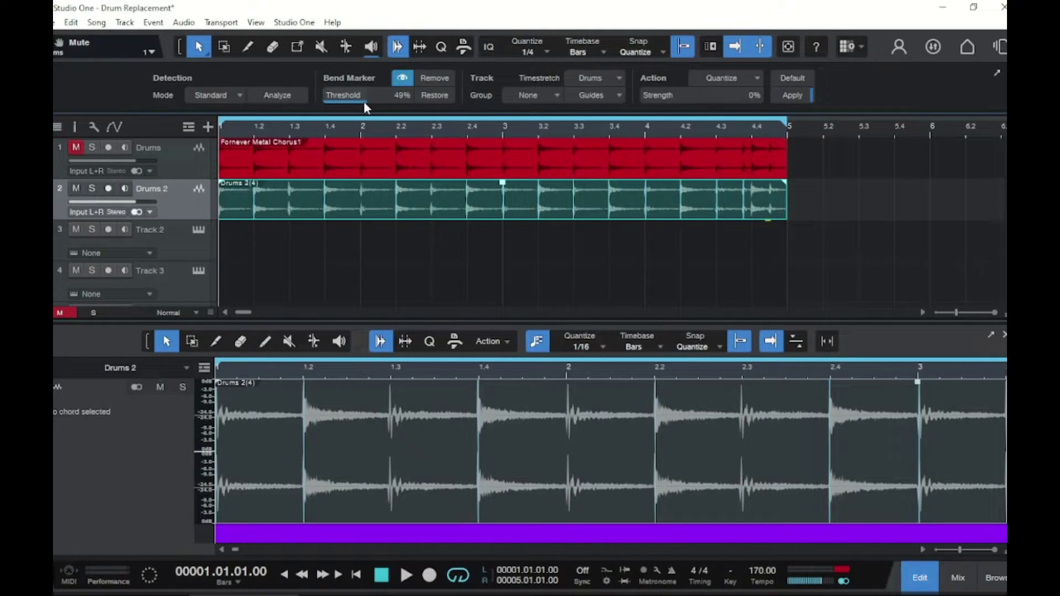
mouse_move(364, 104)
left_click_drag(363, 102, 333, 107)
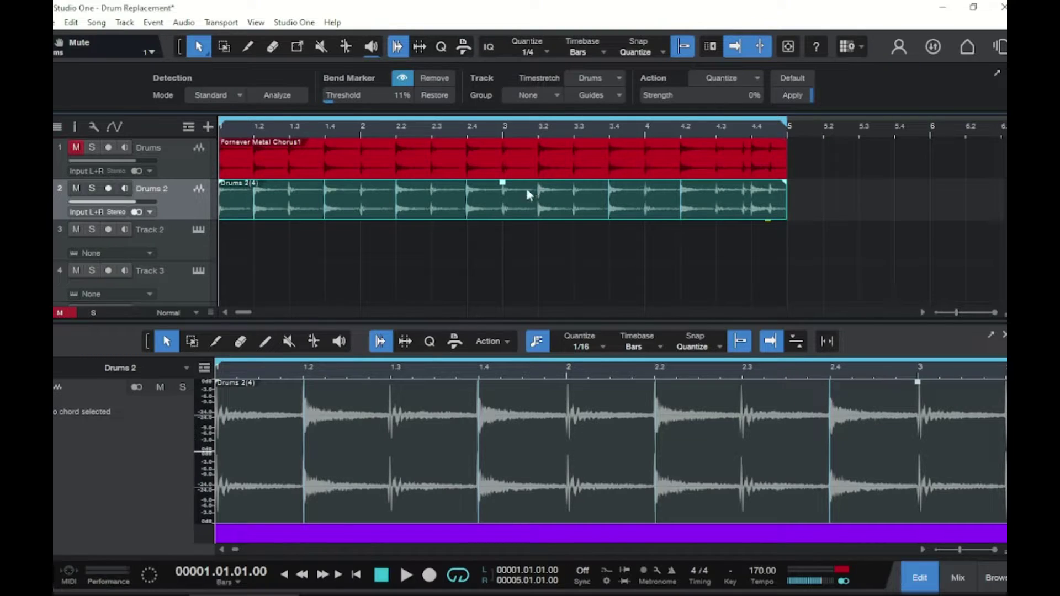
left_click_drag(336, 102, 346, 104)
left_click_drag(339, 104, 368, 101)
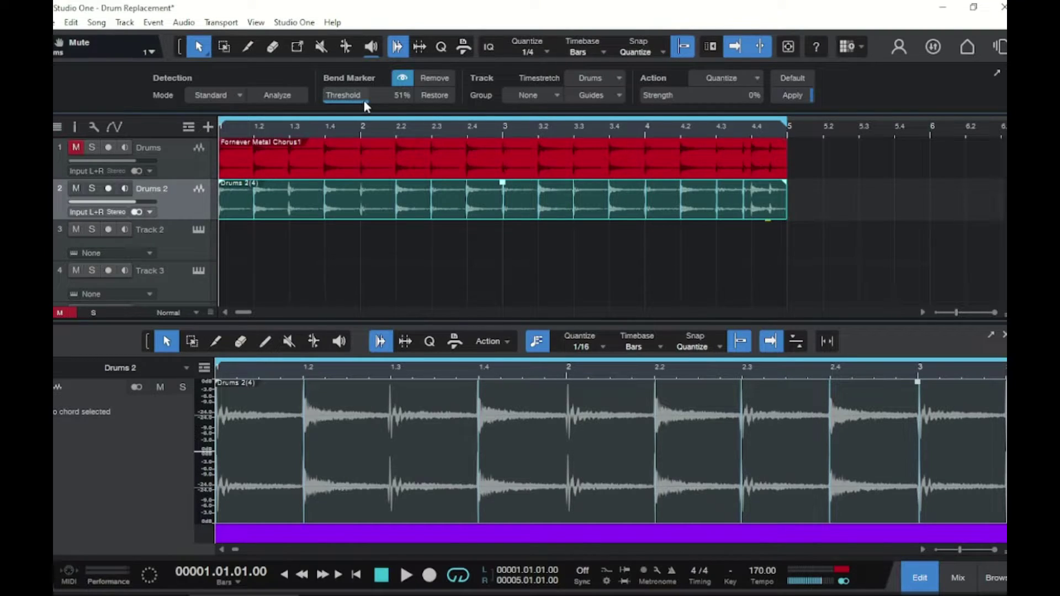
mouse_move(368, 101)
left_mouse_down()
mouse_move(373, 110)
mouse_move(364, 104)
left_mouse_up()
Play the Drums 2 loop and its closing fill from beat 4.2 to check which hits have bend markers
key("space")
key("space")
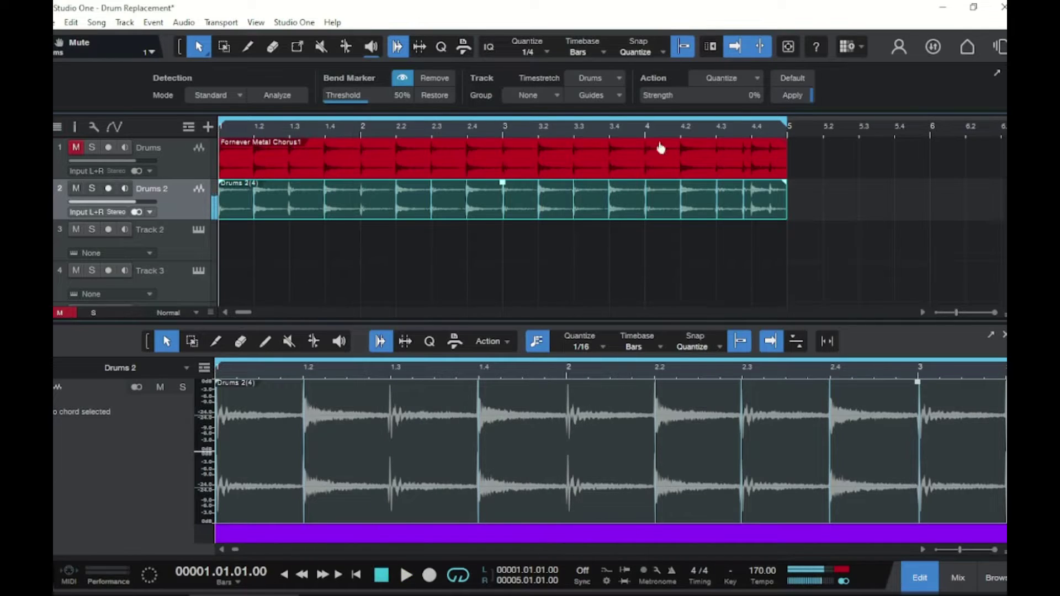
left_click(681, 127)
key("space")
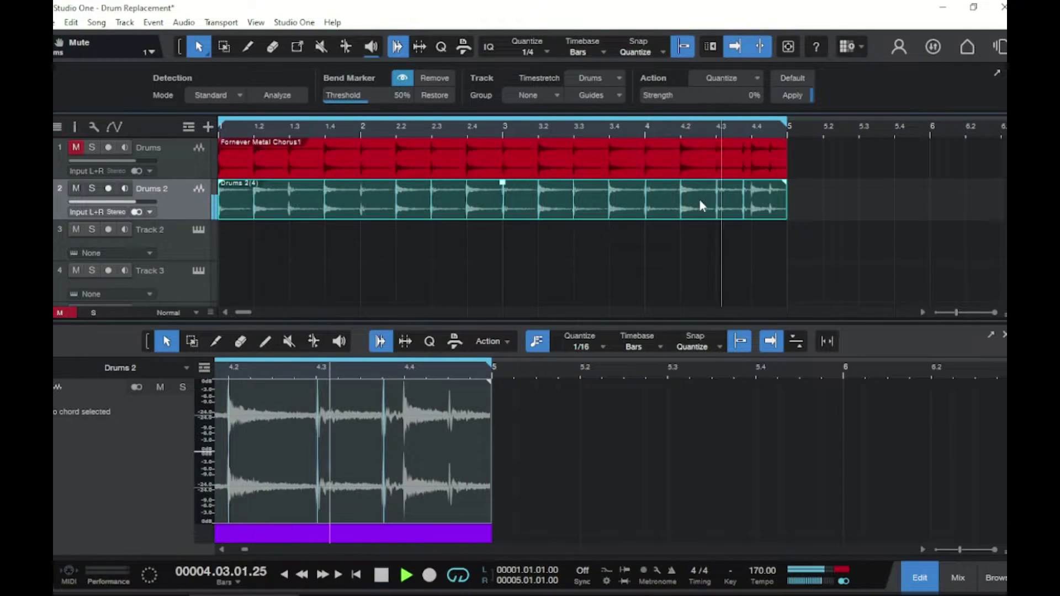
left_click(691, 126)
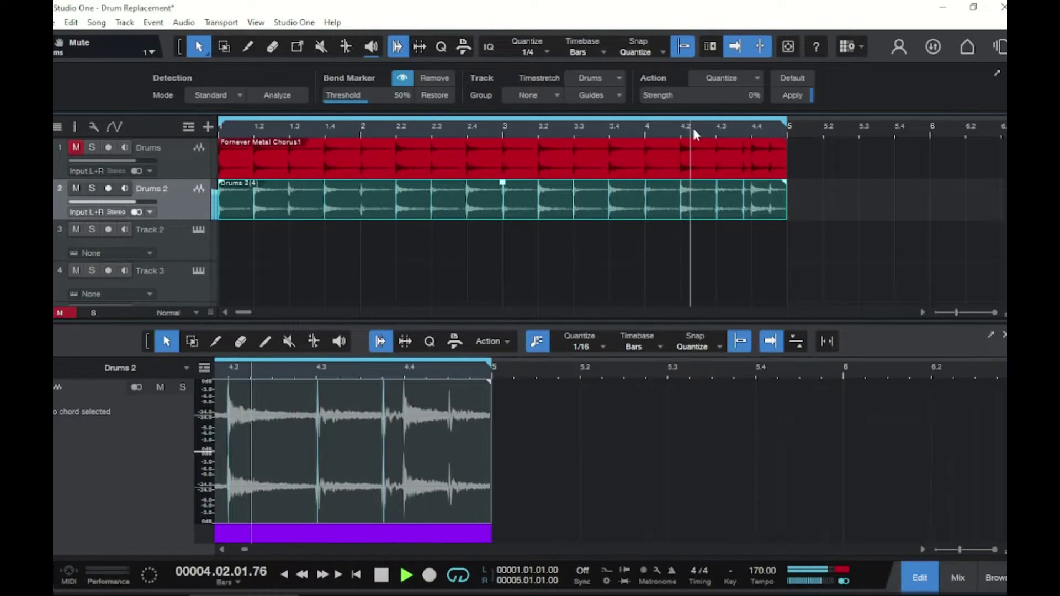
key("space")
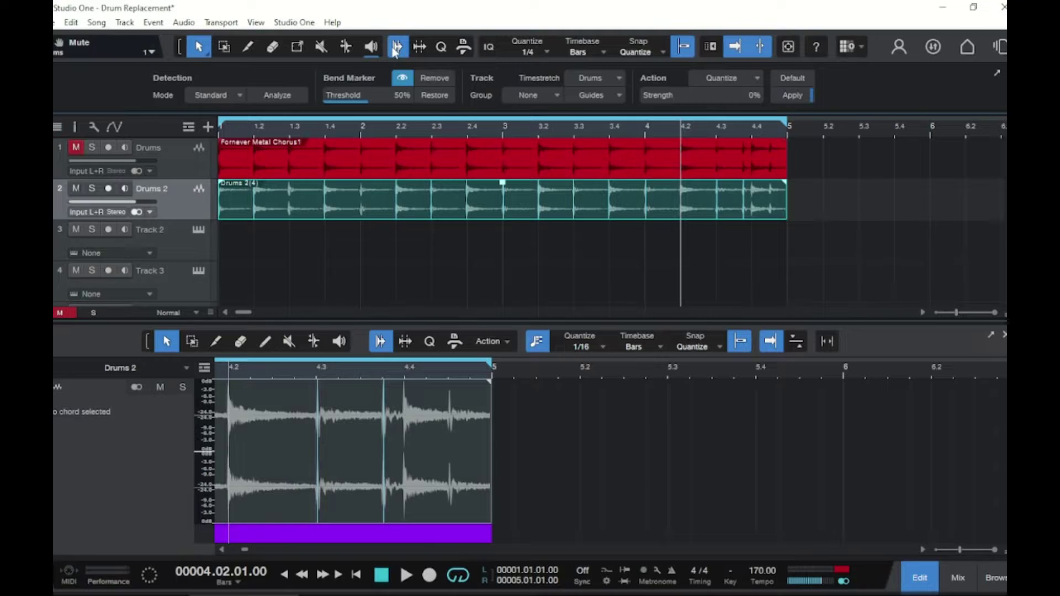
Insert a missing bend marker on the Drums 2 hit at beat 4.4 with the Bend tool, and return to the Arrow tool
left_click(346, 48)
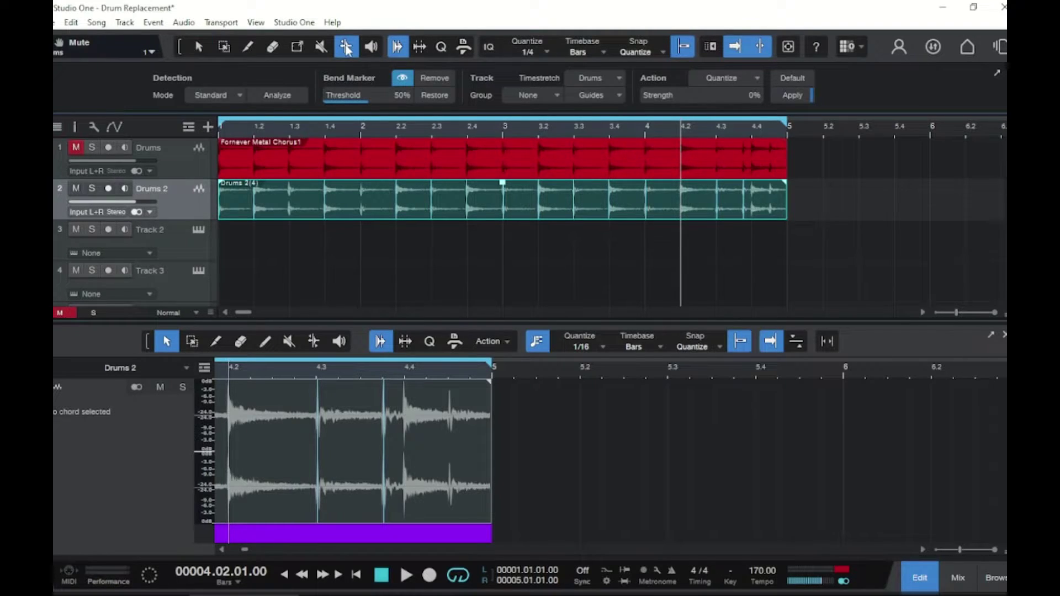
left_click(753, 187)
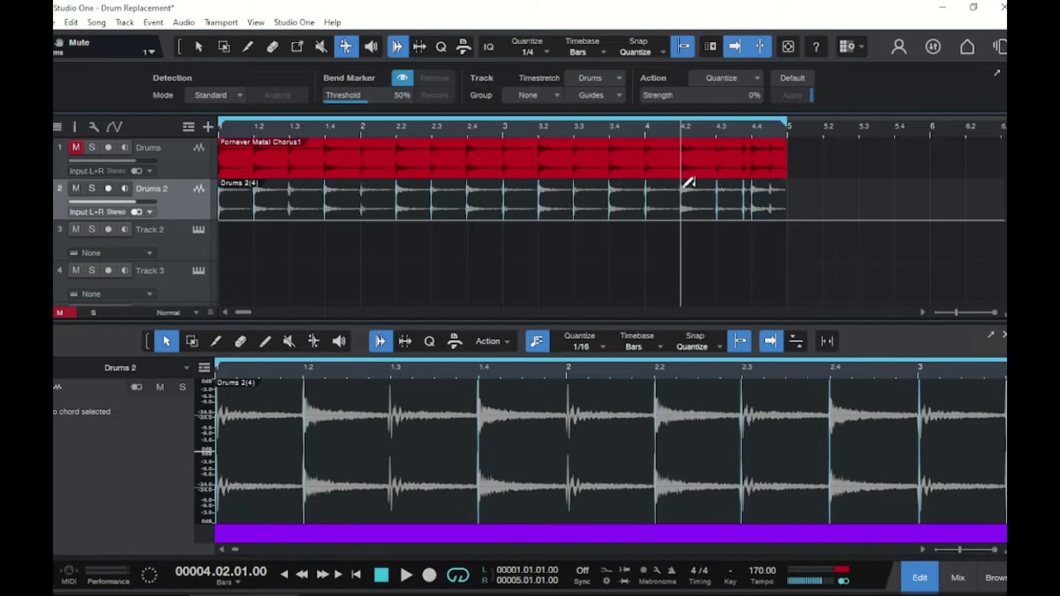
left_click(684, 188)
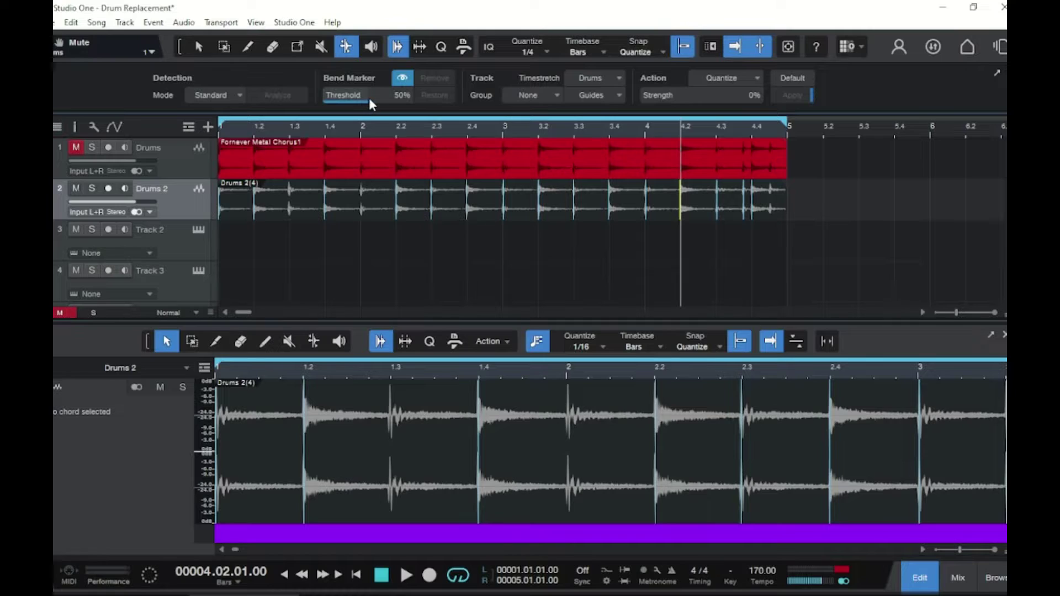
mouse_move(371, 100)
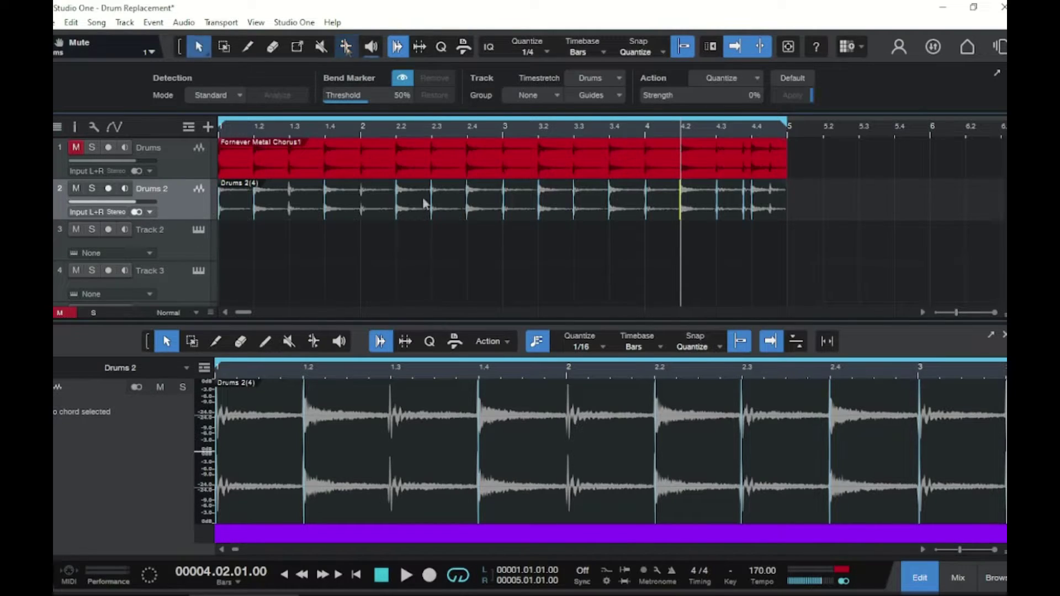
key("1")
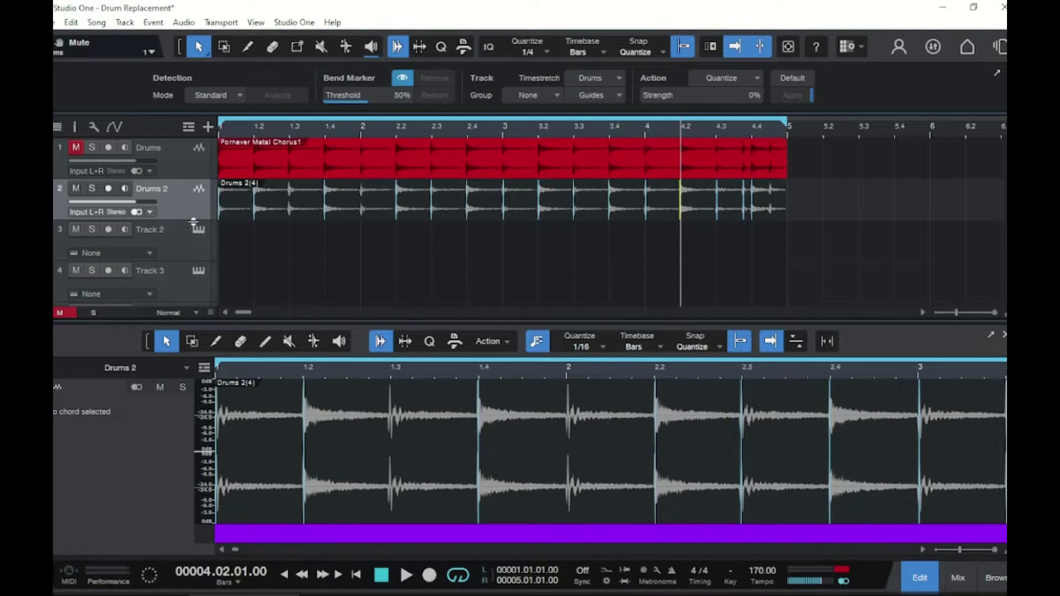
Convert the Drums 2 bend markers to notes on instrument Track 2 and play the opening beats
left_click(293, 198)
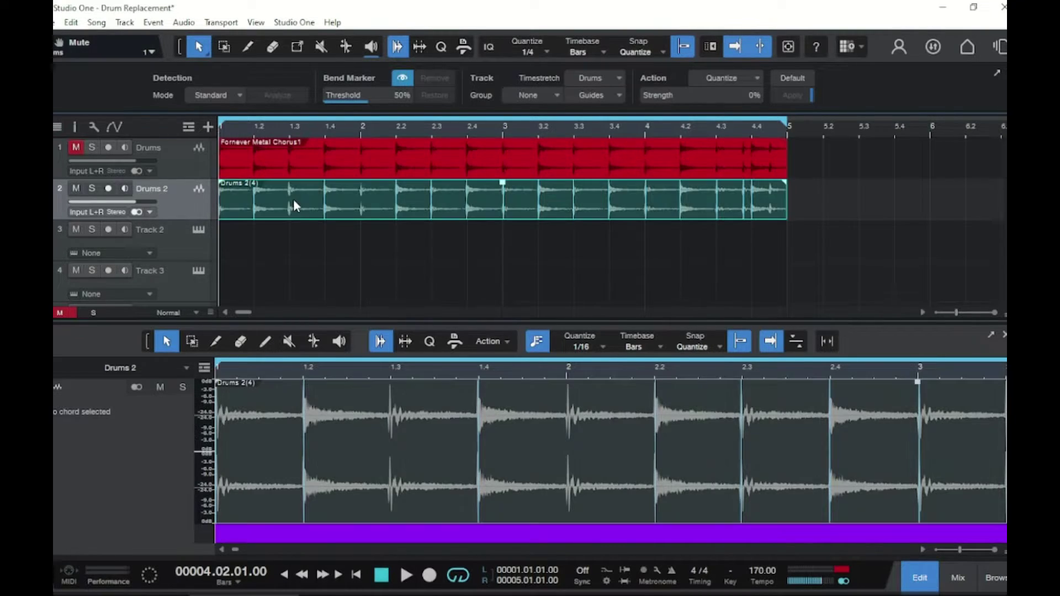
left_click_drag(293, 198, 290, 235)
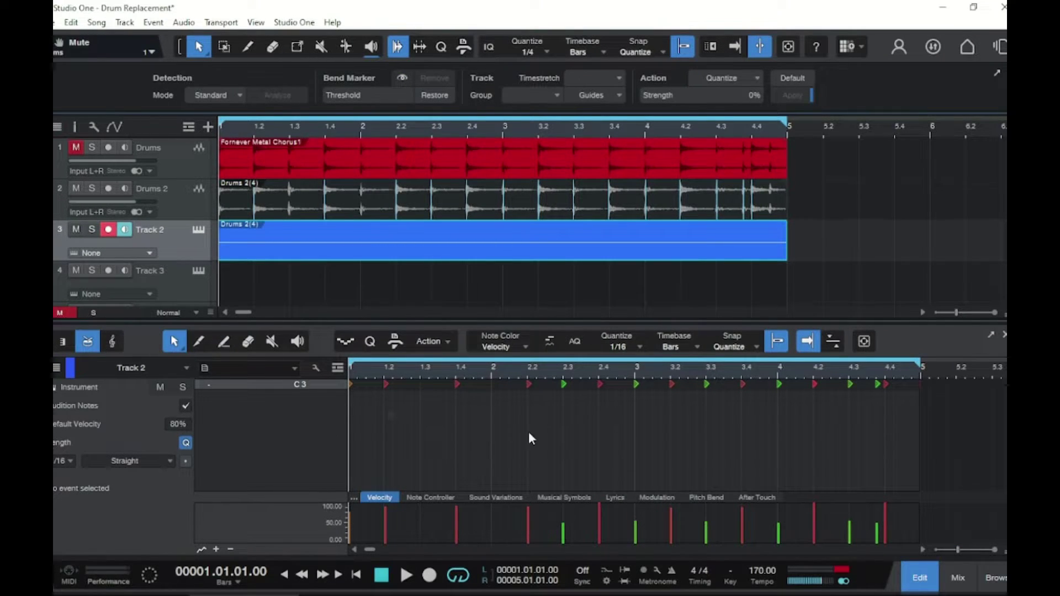
key("space")
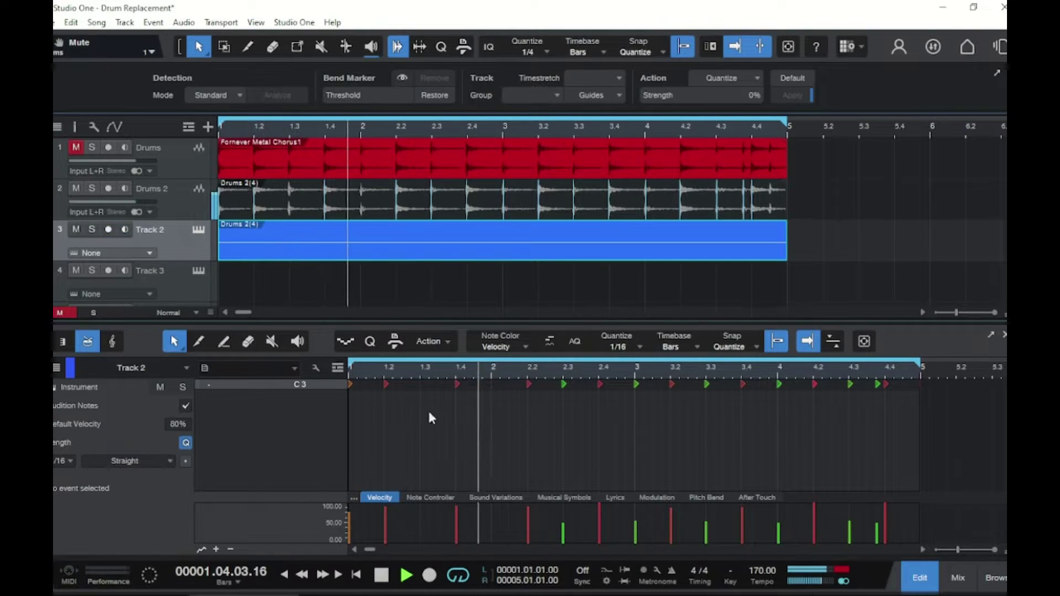
key("space")
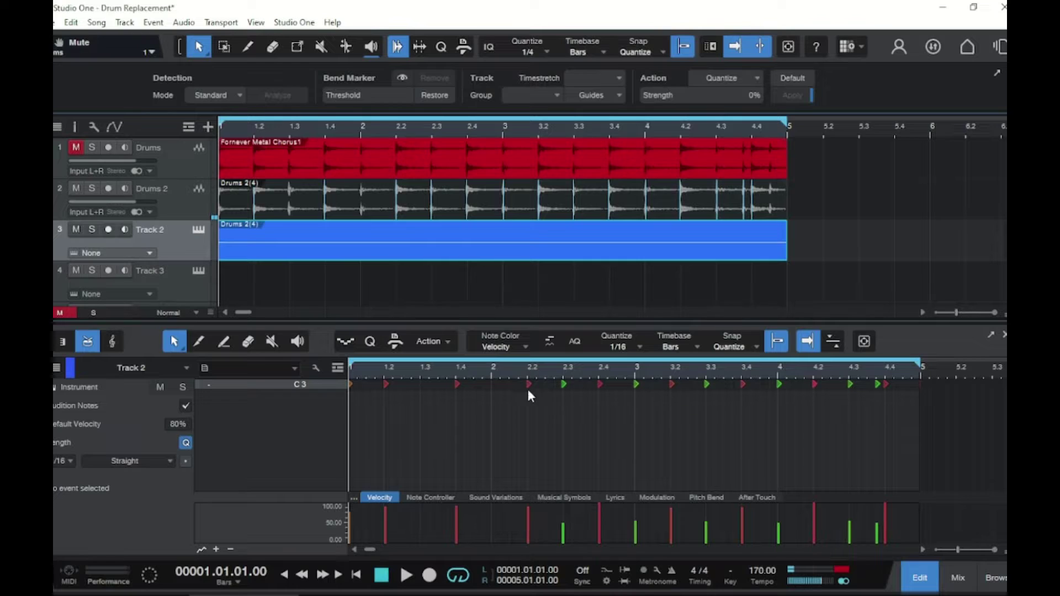
Erase the low-velocity notes on Track 2 at beats 2.3, 3, 3.3, 4, 4.3 and just before 4.4
left_click(248, 343)
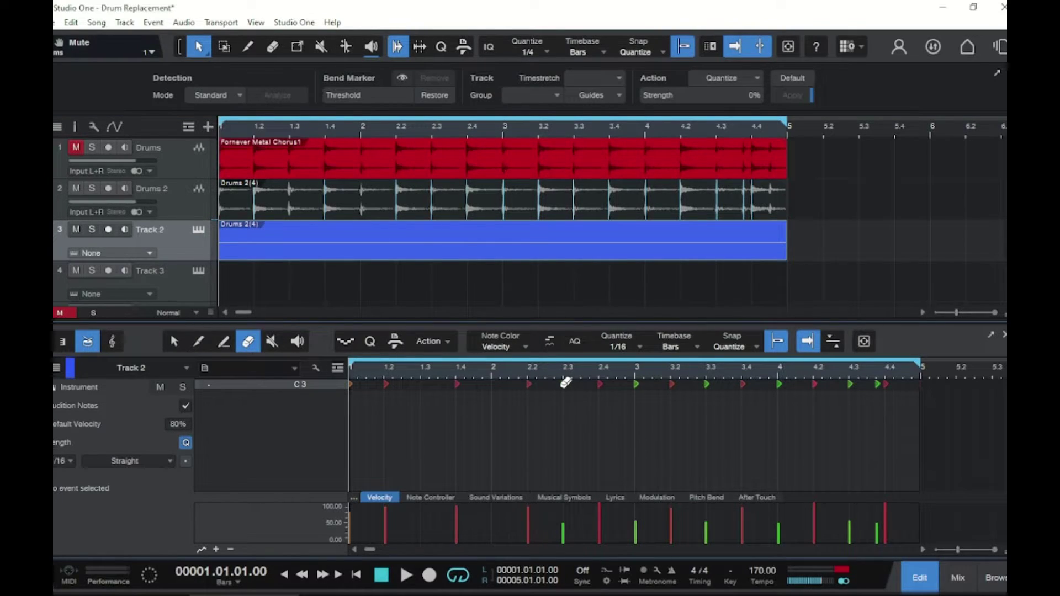
left_click(564, 383)
left_click(636, 383)
left_click(707, 383)
left_click(780, 384)
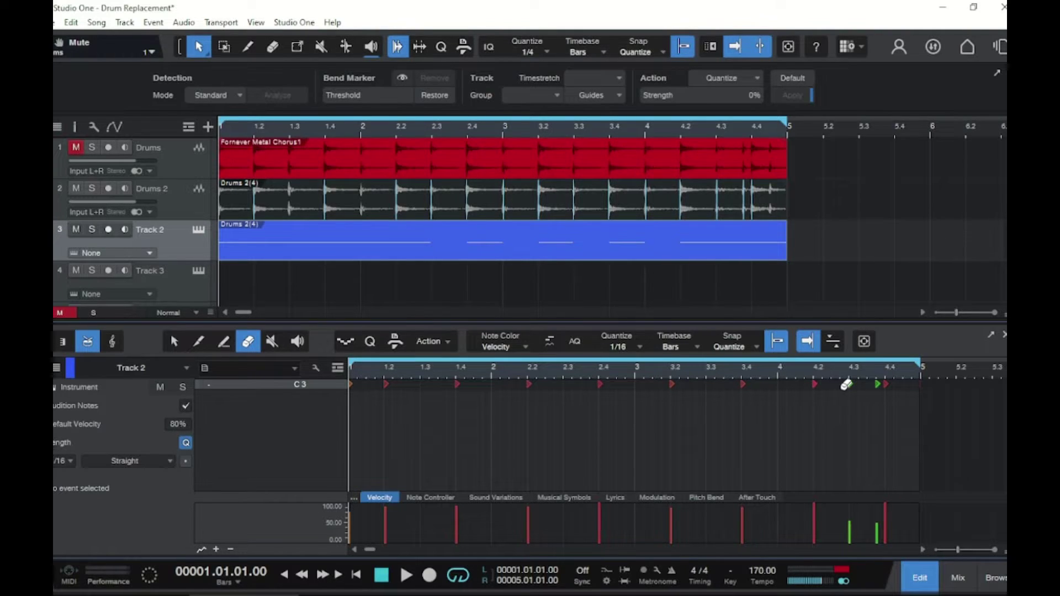
left_click(851, 383)
key("1")
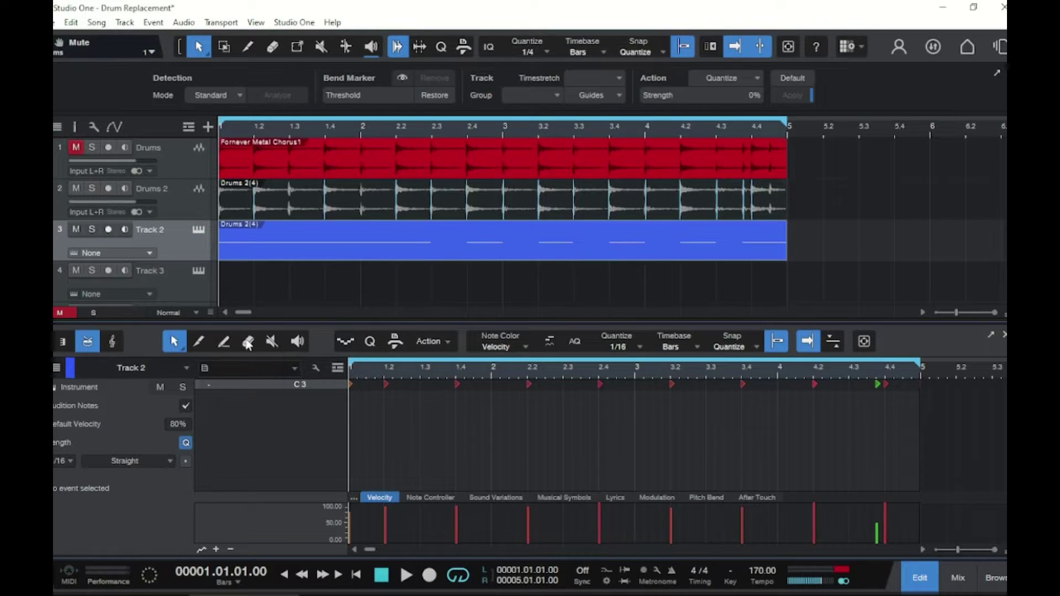
key("4")
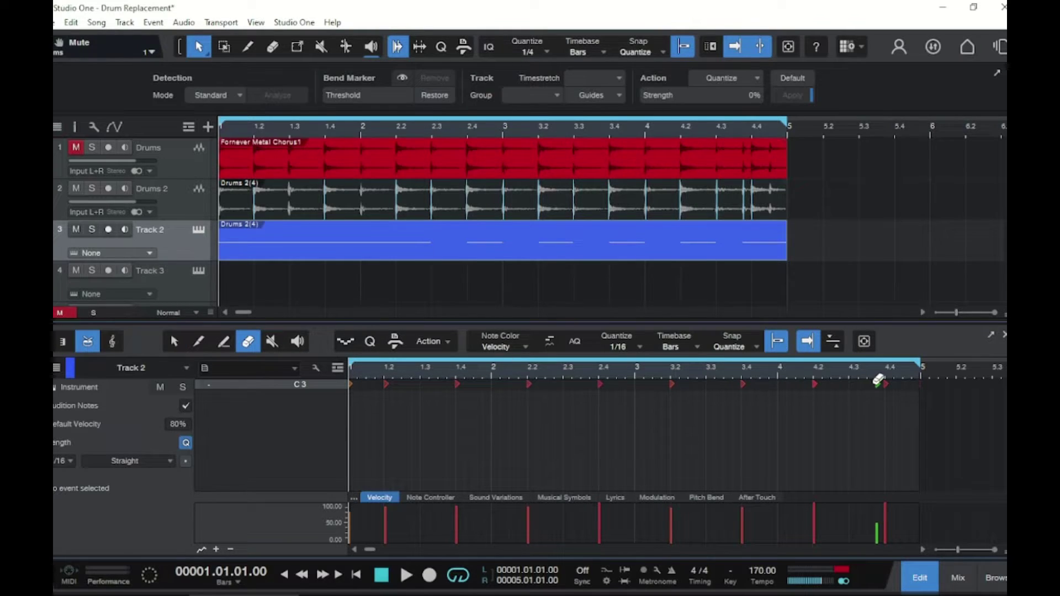
left_click(877, 382)
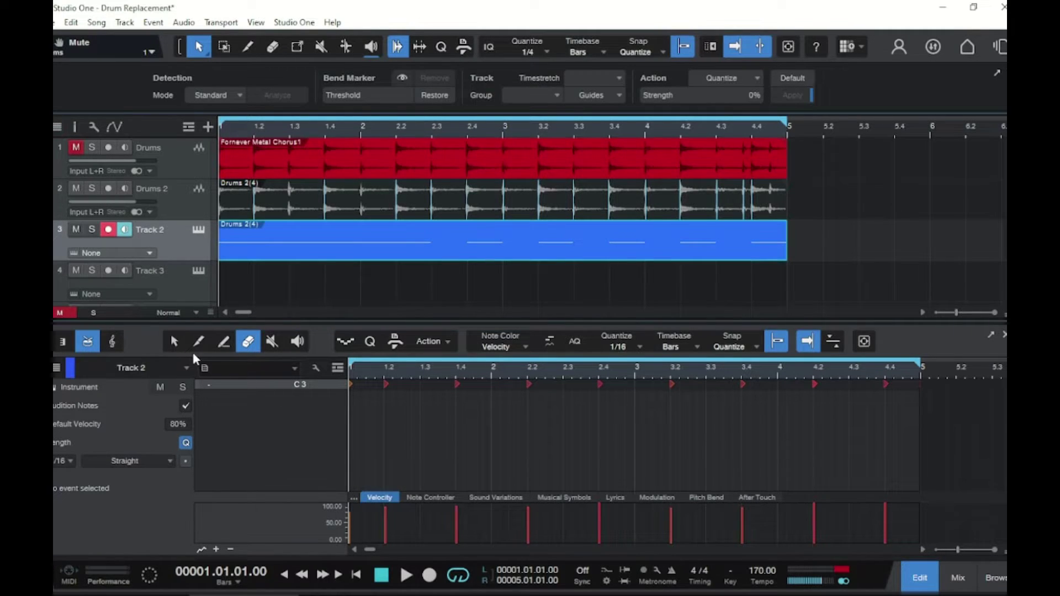
left_click(173, 341)
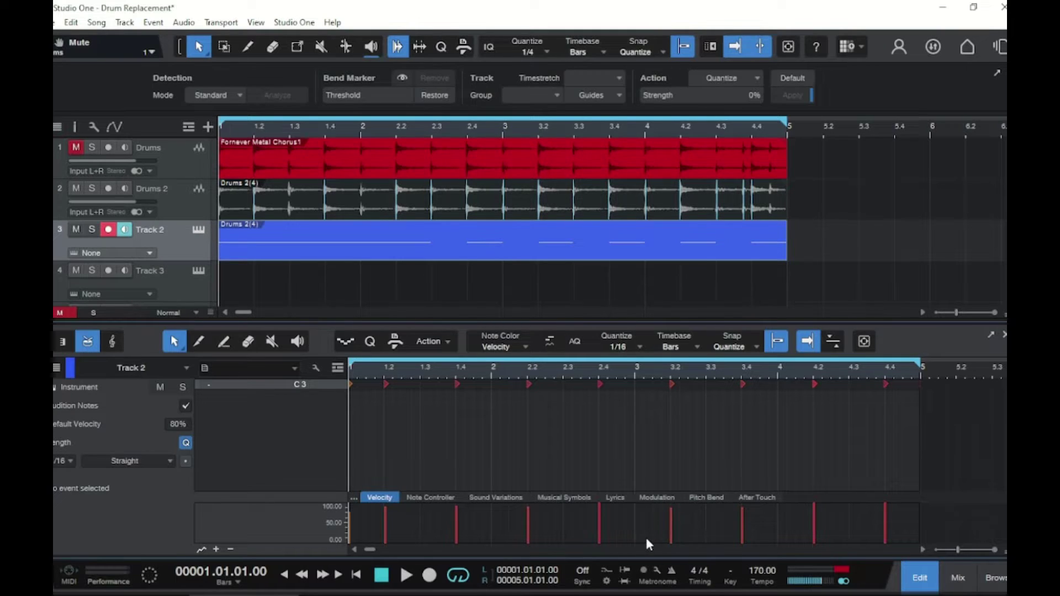
Disarm Track 2, mute Drums 2, and solo the original Drums track to play it back
key("r")
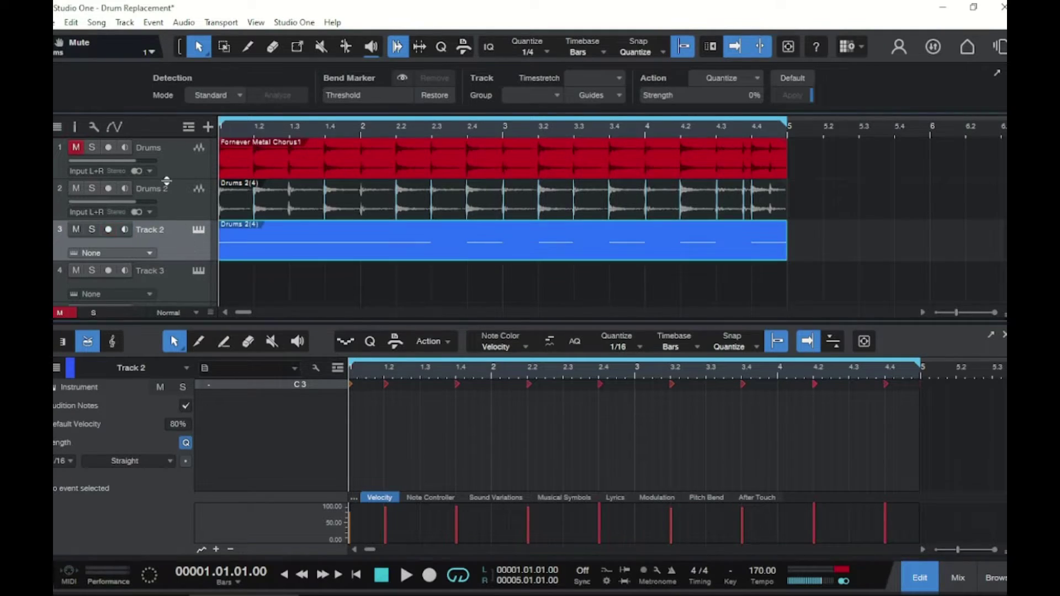
left_click(77, 188)
left_click(91, 147)
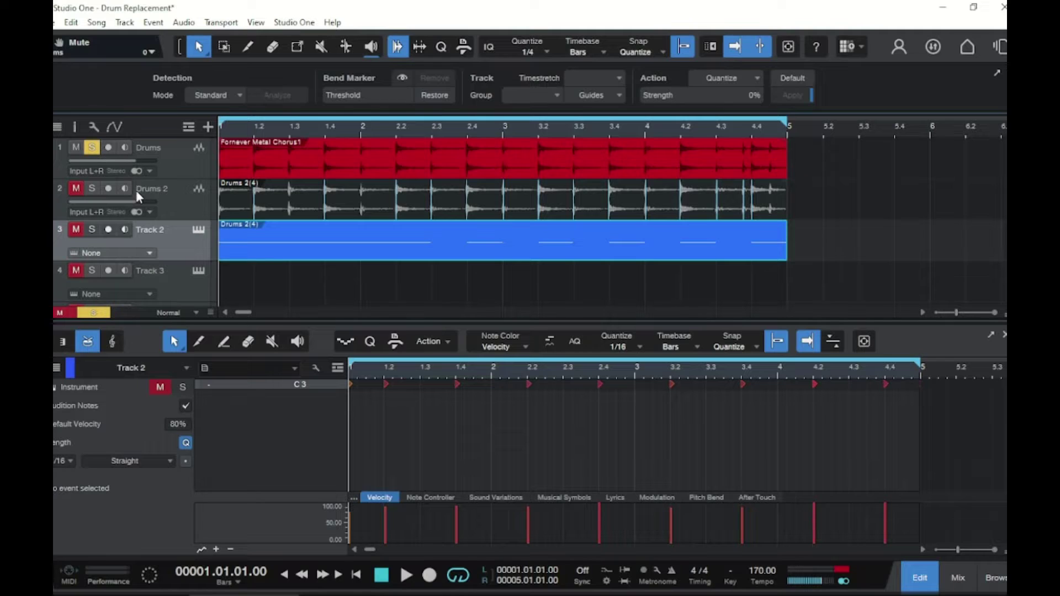
key("space")
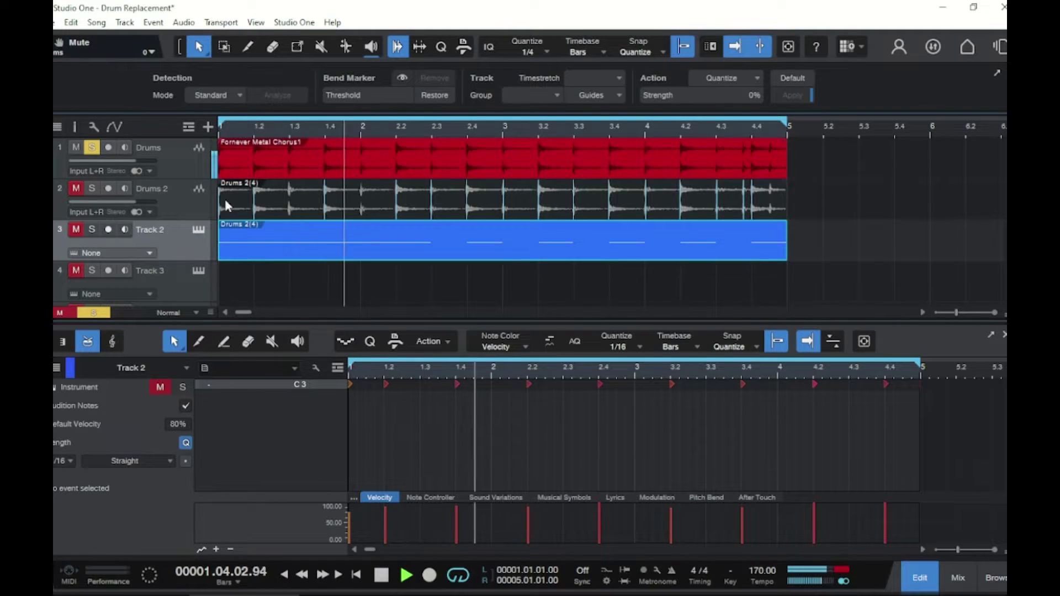
key("space")
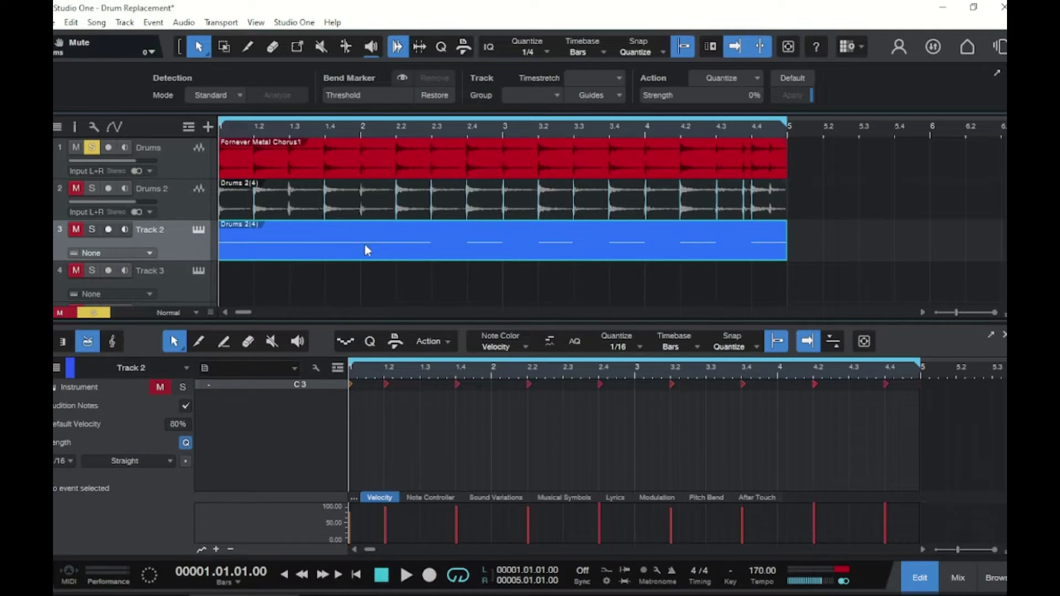
Load the PreSonus Impact instrument from the browser onto Track 2
left_click(994, 577)
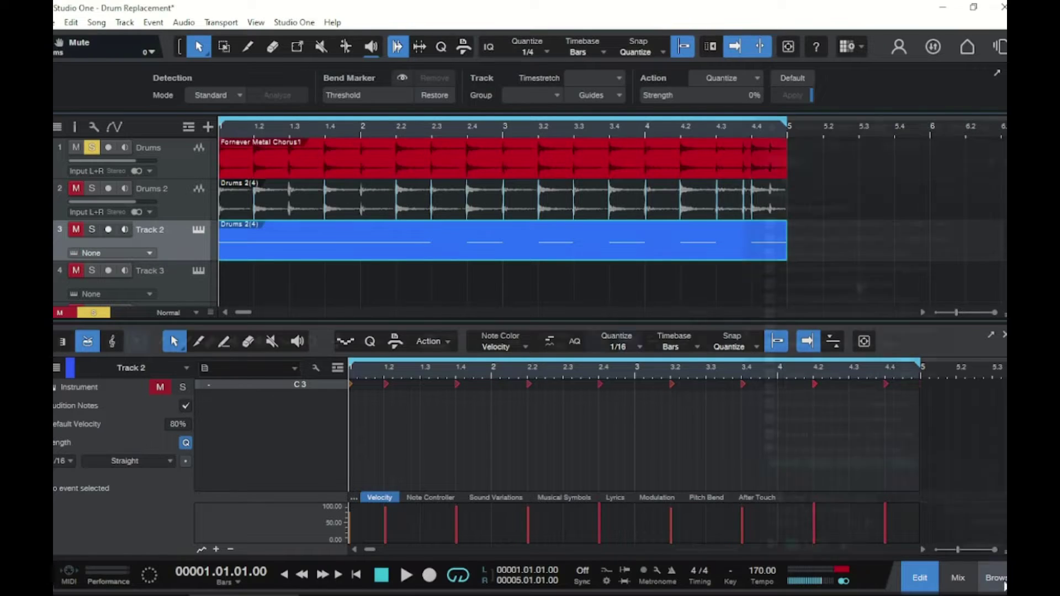
left_click(858, 160)
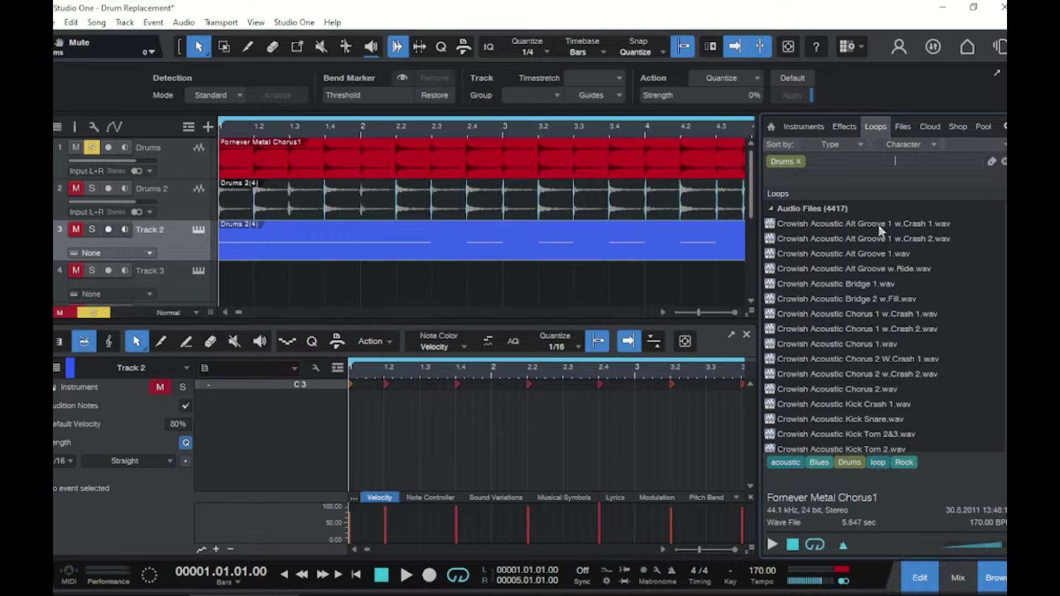
left_click(794, 126)
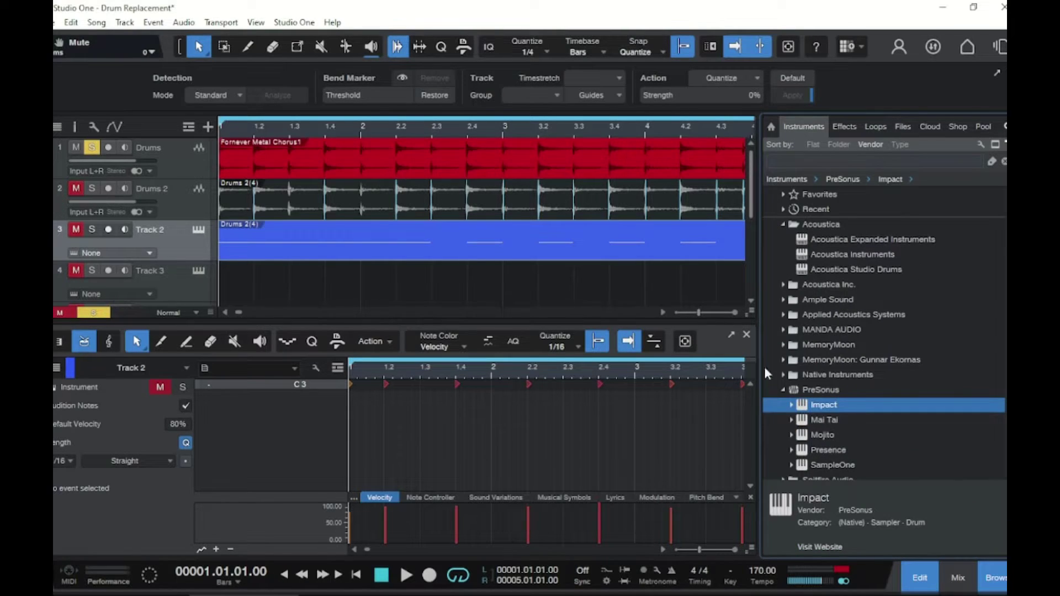
left_click_drag(822, 408, 176, 234)
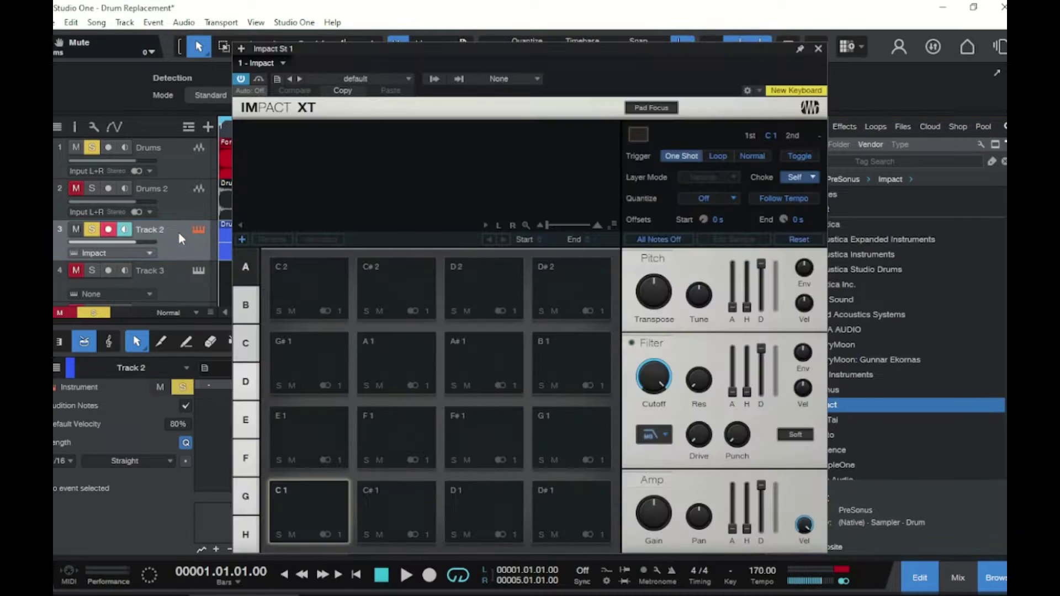
Load the Pro Pro Huart Drums preset in Impact XT on Track 2
left_click(409, 79)
scroll(411, 295, "down", 5)
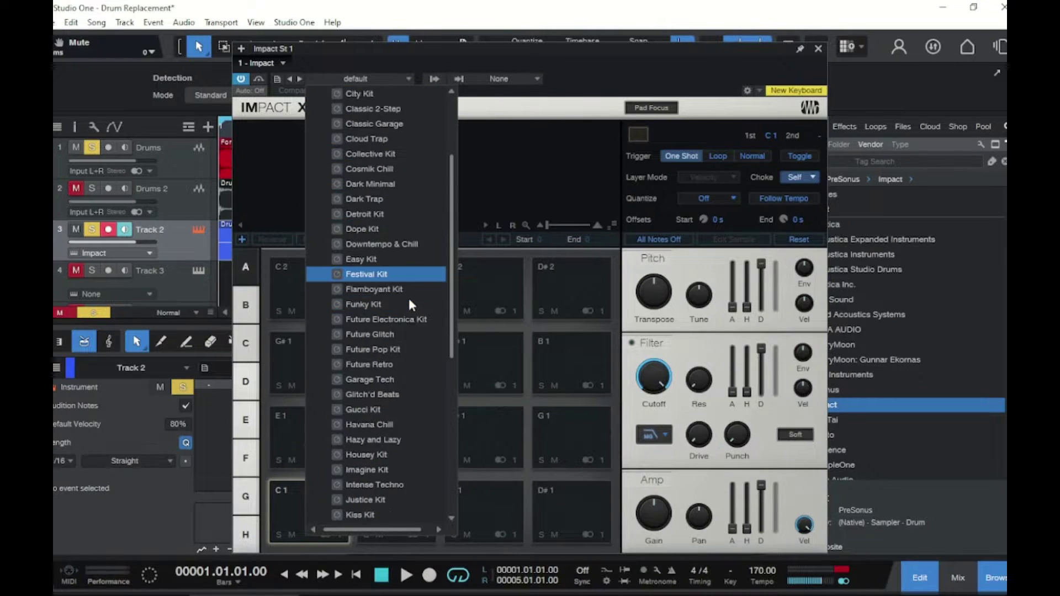
scroll(404, 301, "down", 4)
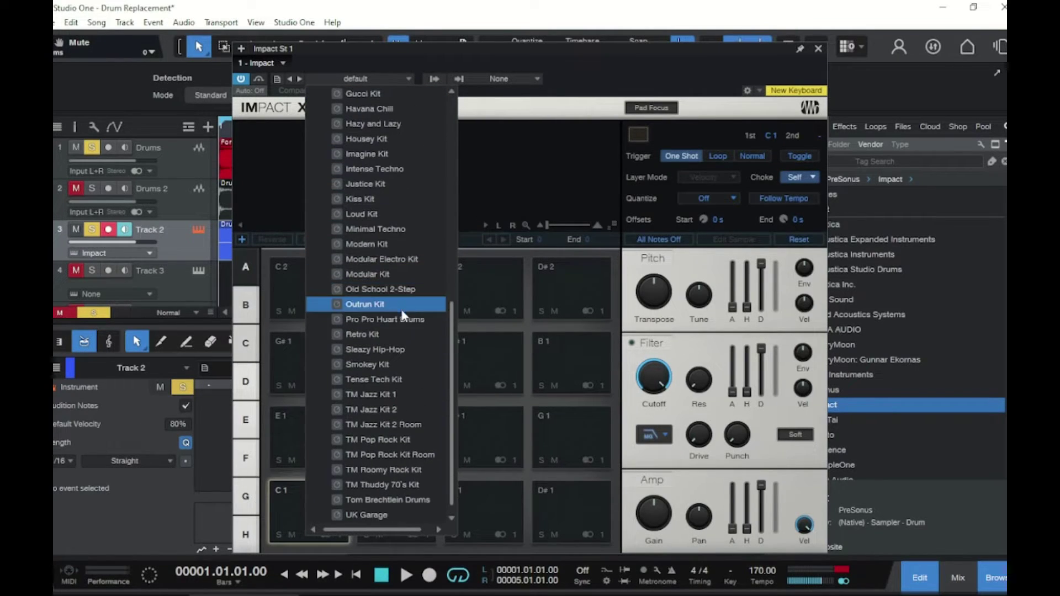
left_click(402, 321)
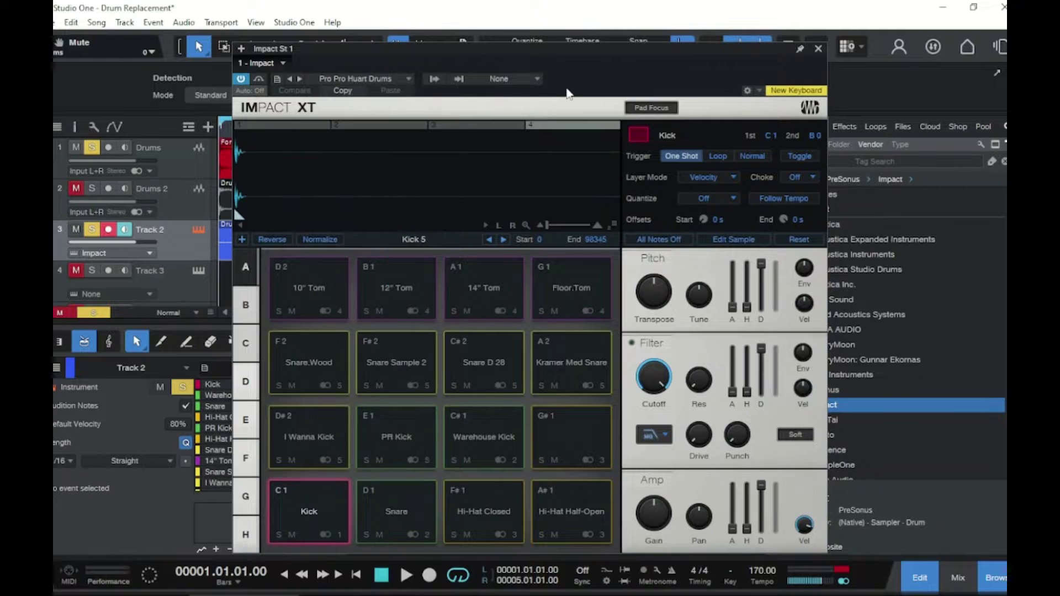
Audition the Snare D 28, Snare Sample 2 and Snare.Wood pads in Impact XT, and close the instrument window
left_click(563, 94)
left_click_drag(568, 93, 697, 69)
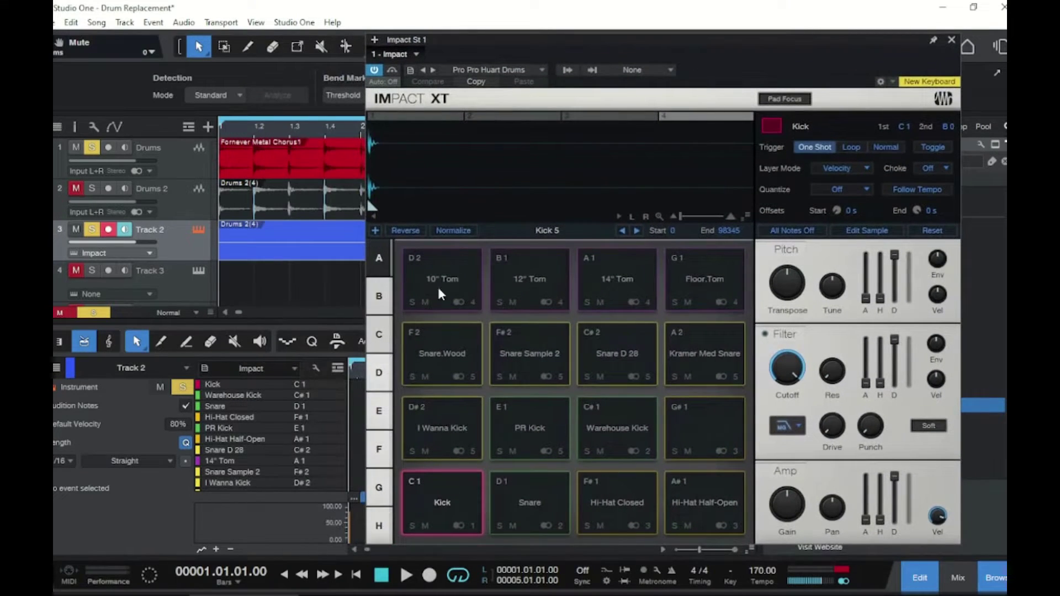
left_click(612, 356)
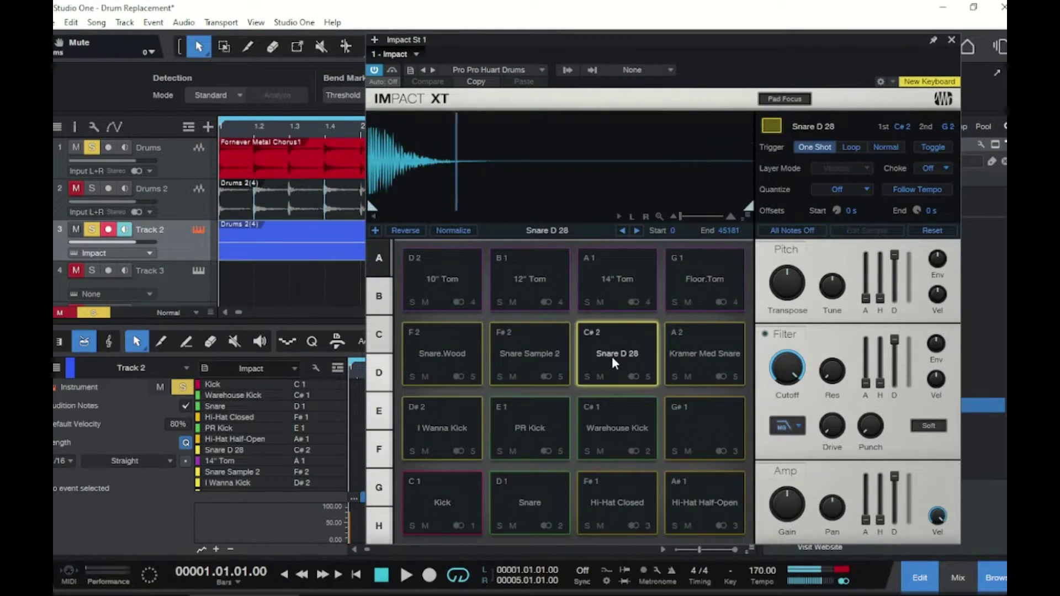
left_click(536, 359)
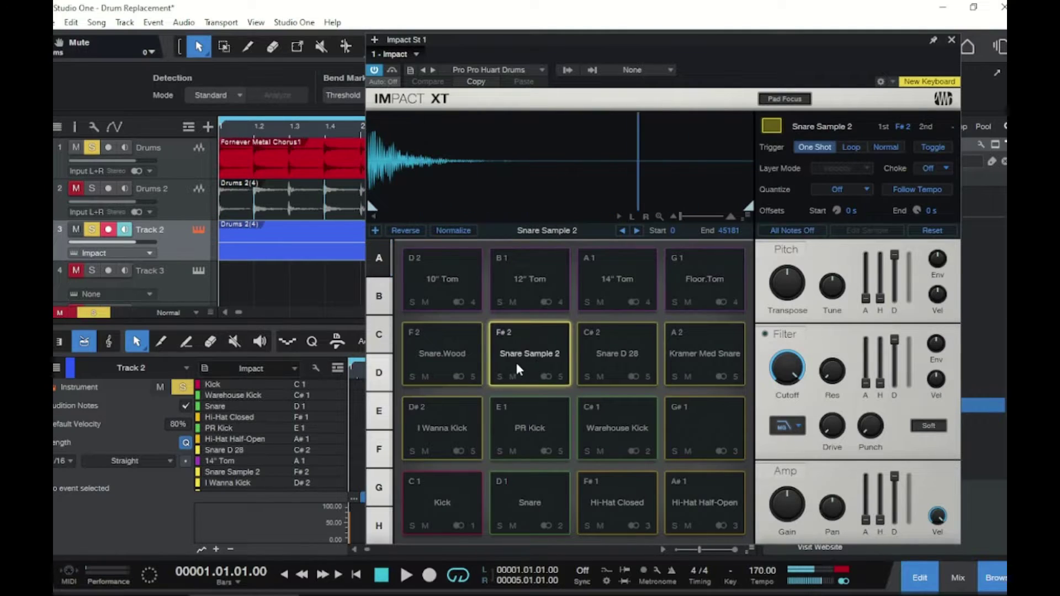
left_click(445, 355)
left_click(605, 359)
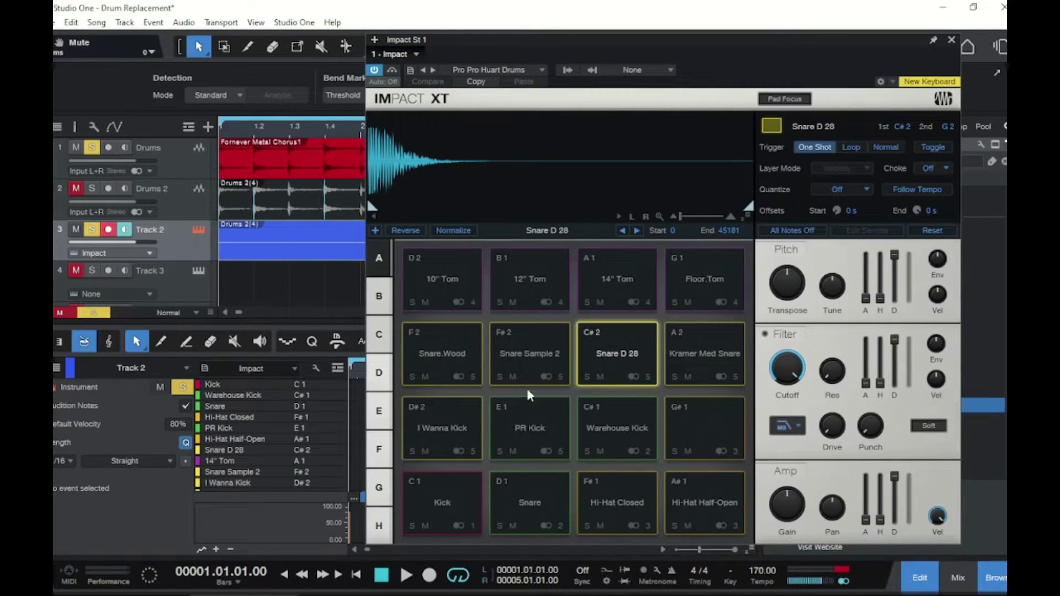
left_click(951, 40)
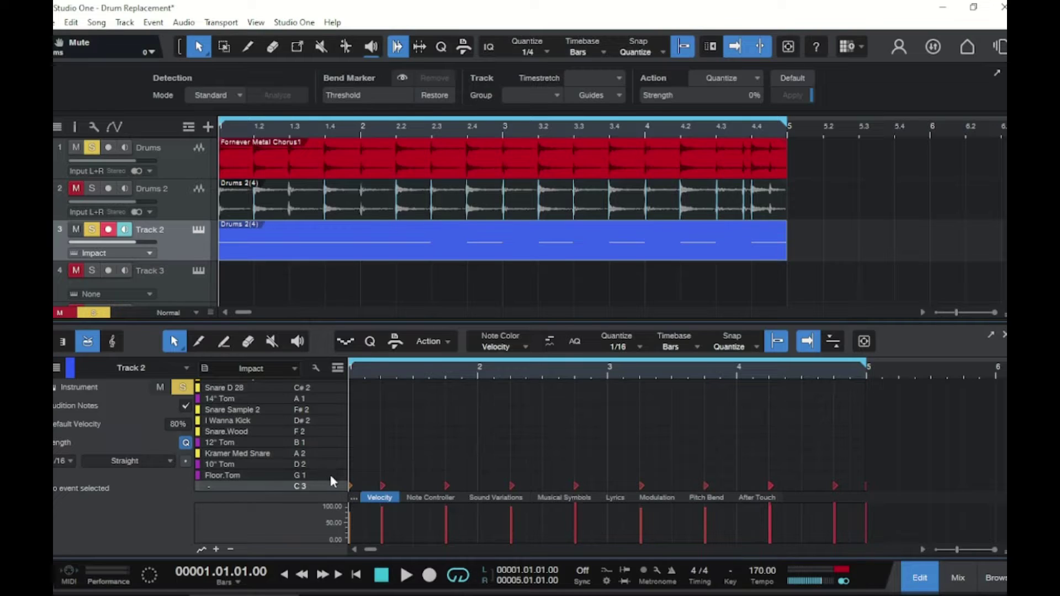
Transpose all Track 2 notes to C#2 so they trigger the Snare D 28 pad
left_click_drag(880, 473, 342, 492)
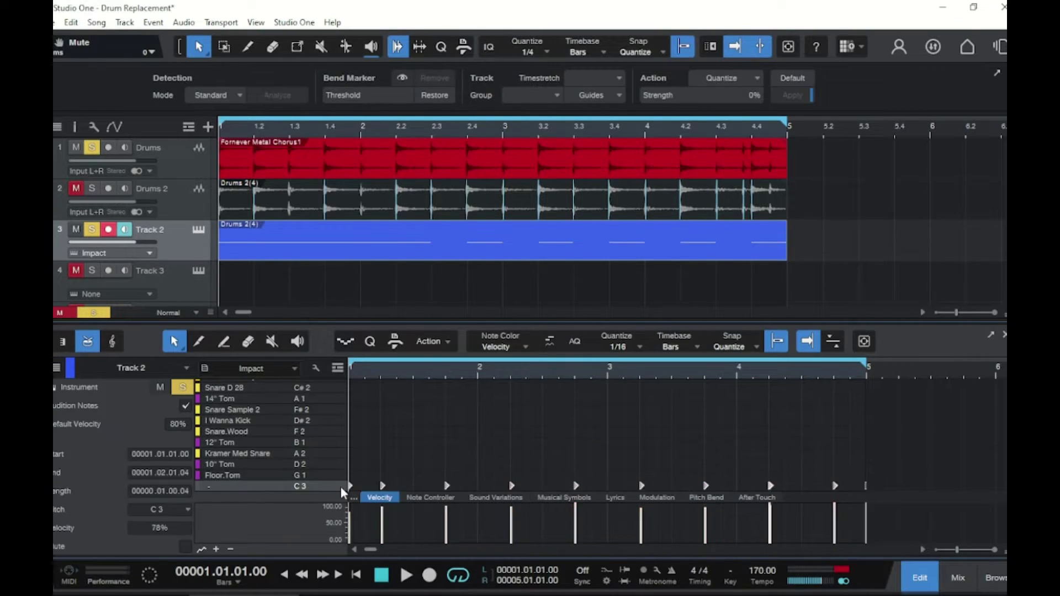
right_click(447, 485)
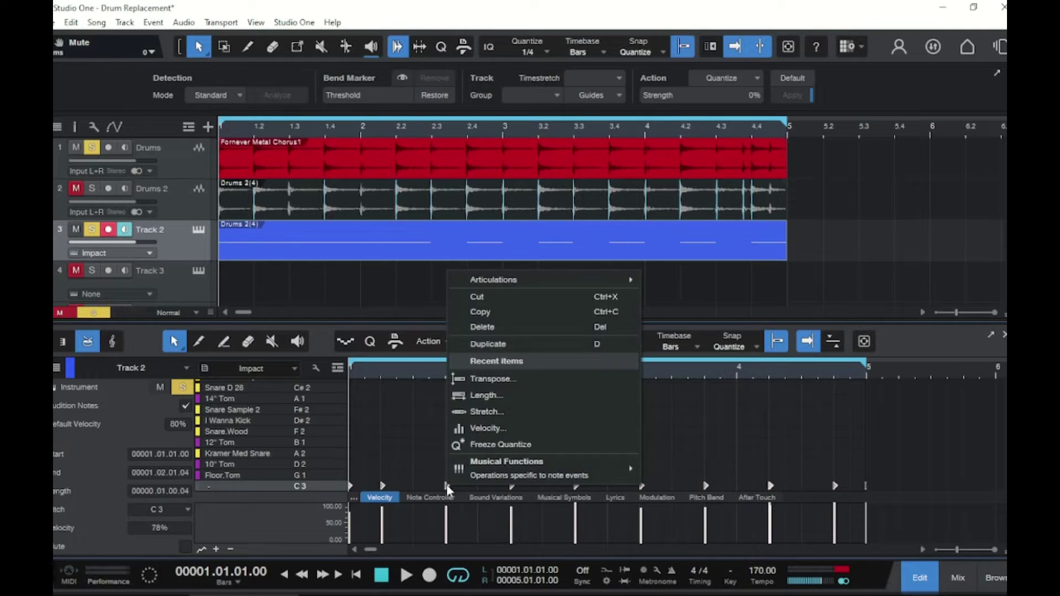
left_click(510, 380)
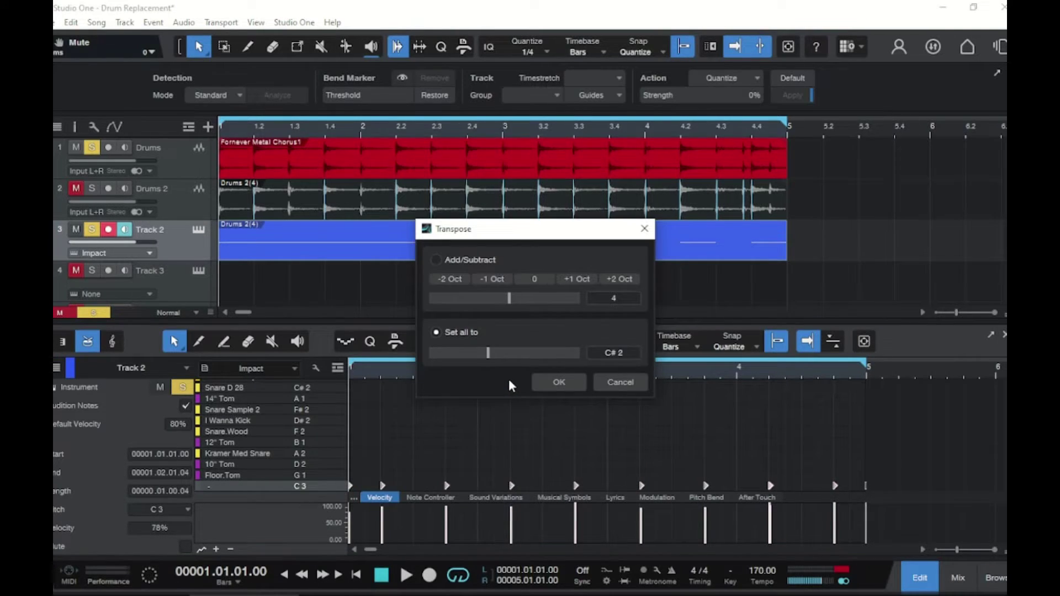
double_click(611, 353)
type("C#2")
left_click(566, 383)
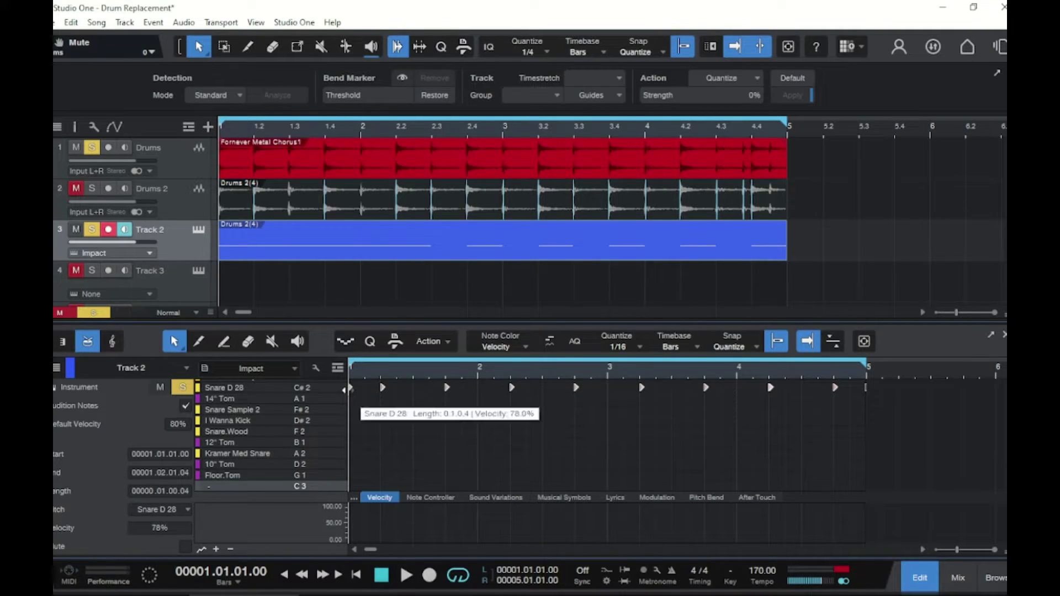
Disarm Track 2 and play the opening bars together with the original Drums track
left_click(109, 229)
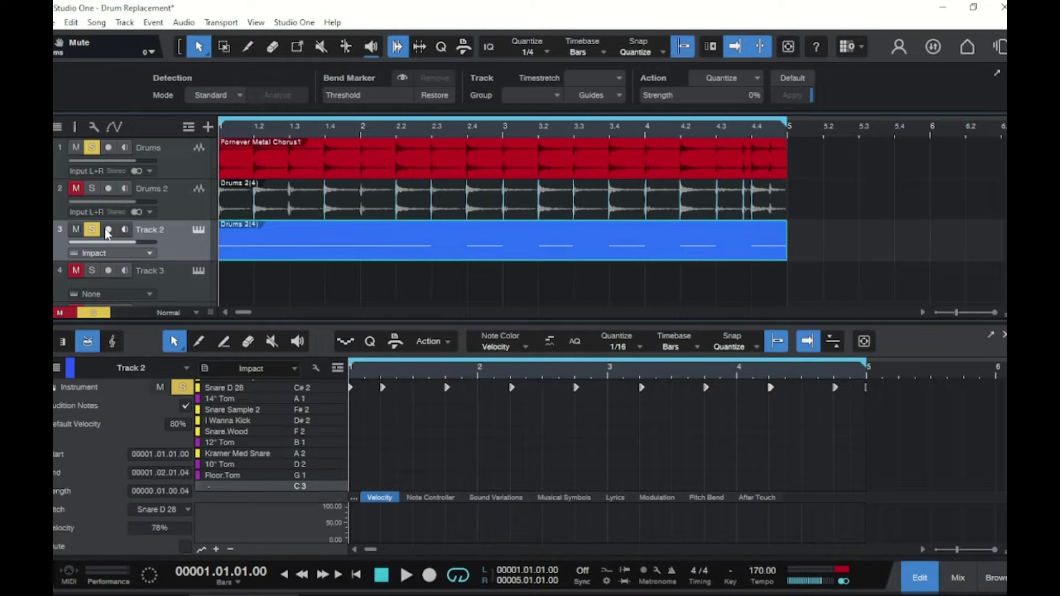
key("space")
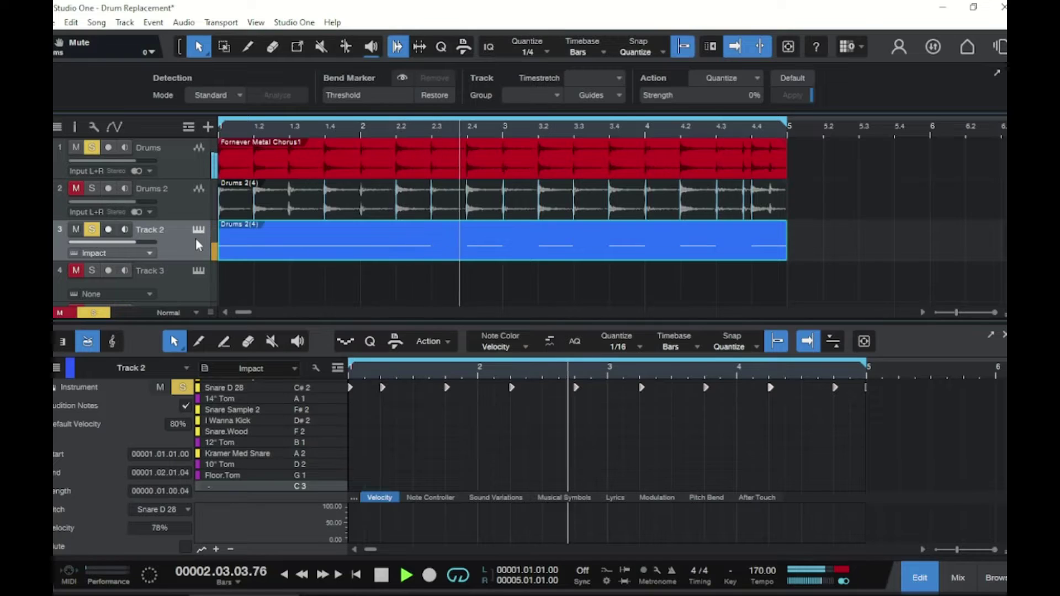
key("space")
Erase the unwanted Snare D 28 note at the start of bar 1 on Track 2, and play the loop
left_click(353, 398)
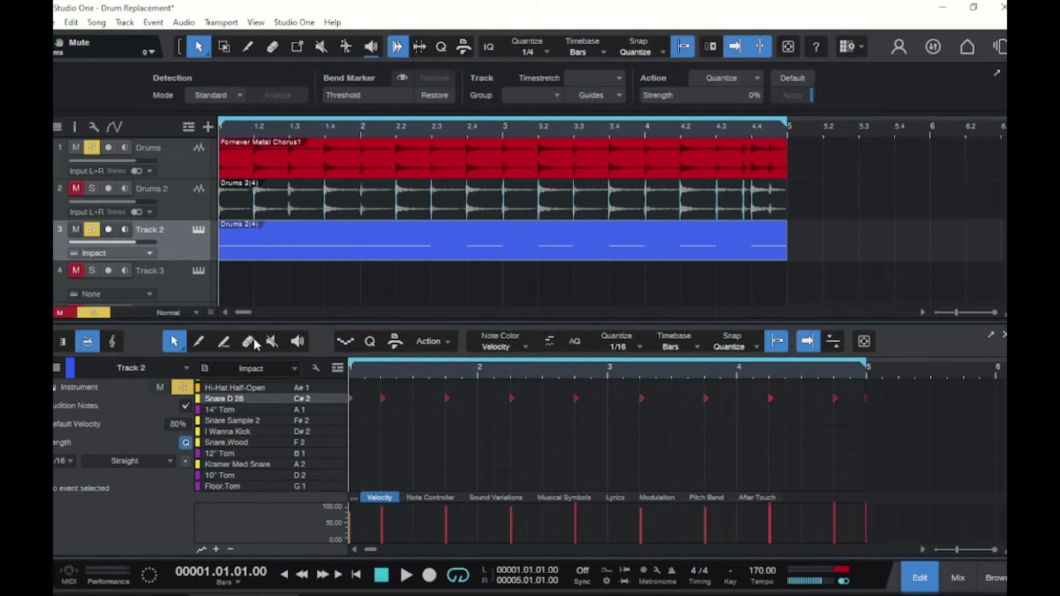
left_click(248, 341)
left_click(353, 396)
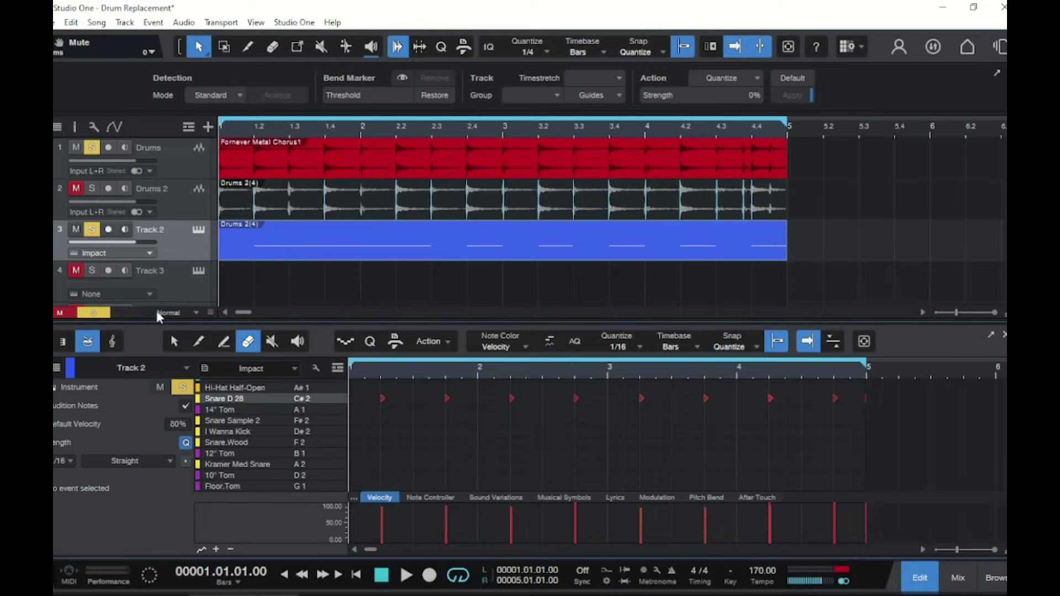
left_click(174, 342)
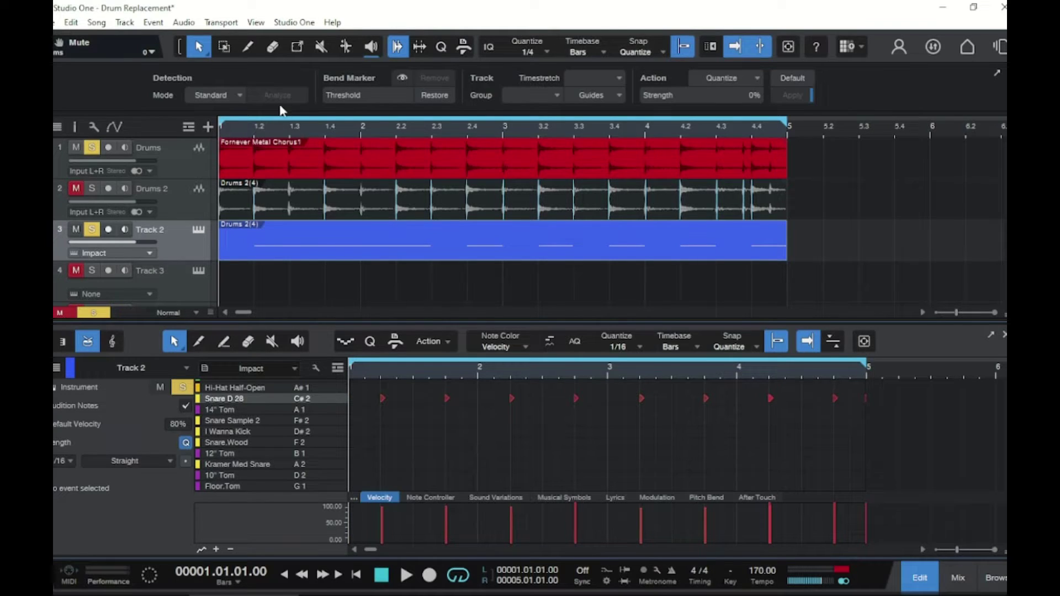
key("space")
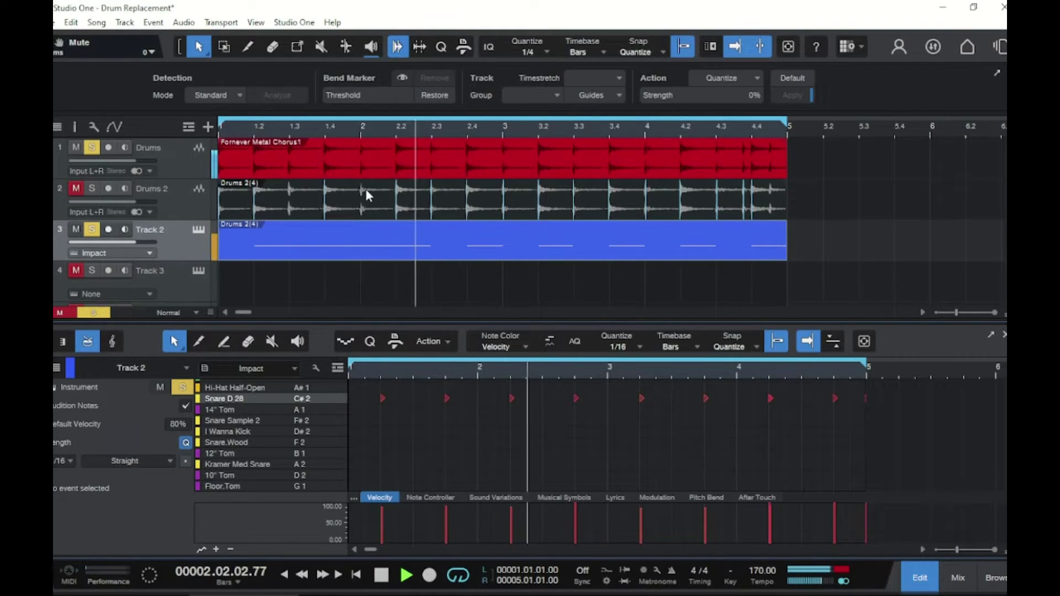
key("space")
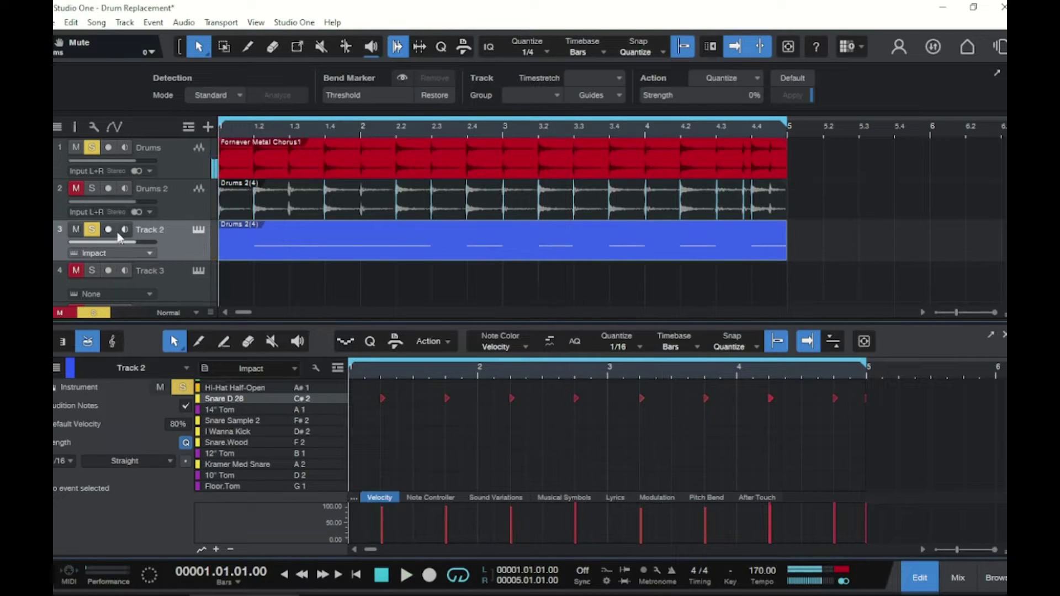
Compare playback of the Drums track with Track 2 muted and with Track 2 soloed alongside it
left_click(91, 230)
left_click(76, 229)
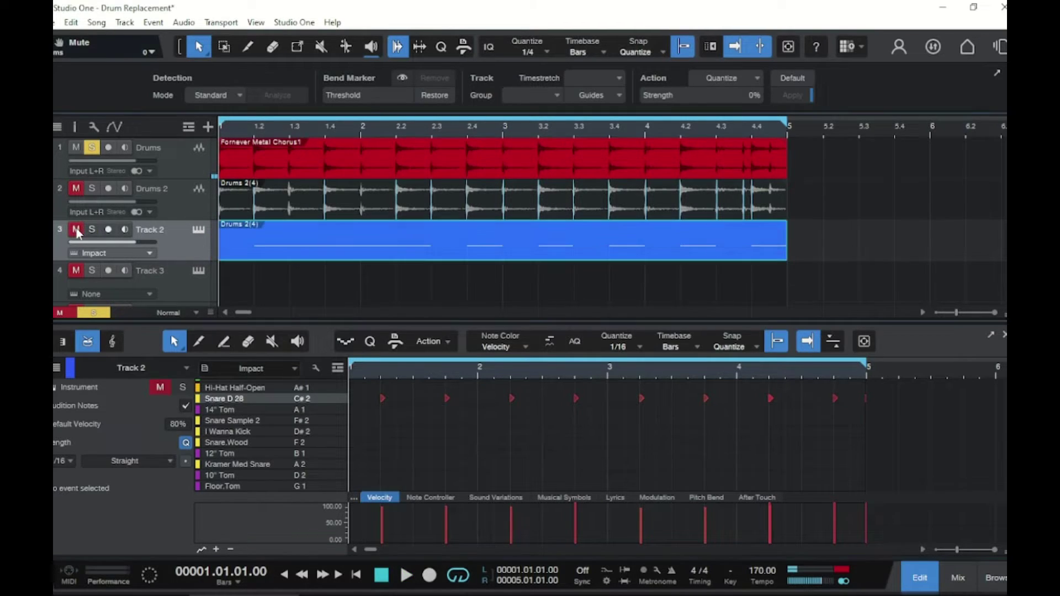
key("space")
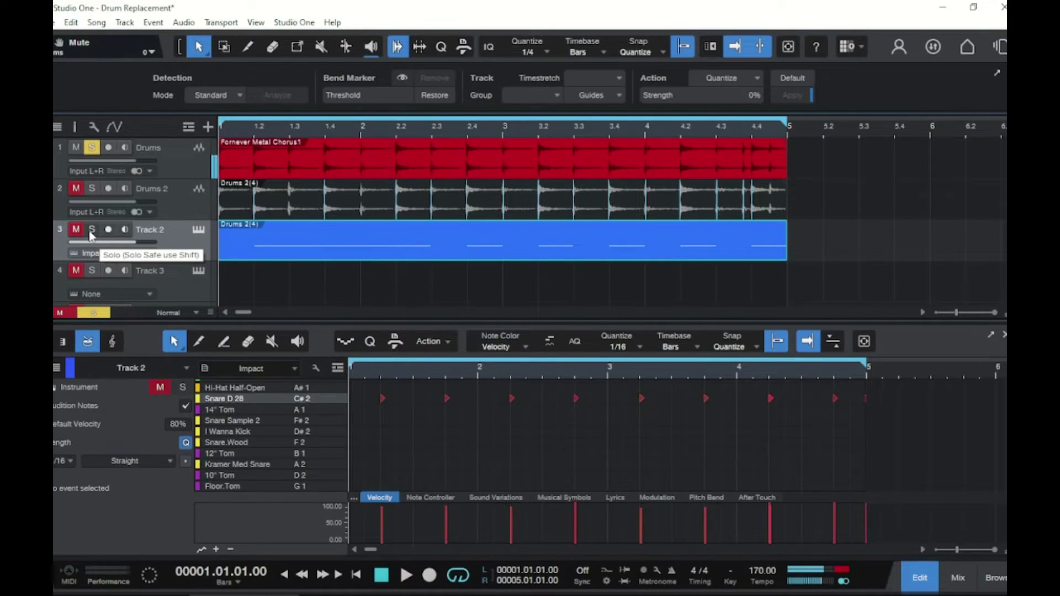
key("space")
left_click(92, 230)
key("space")
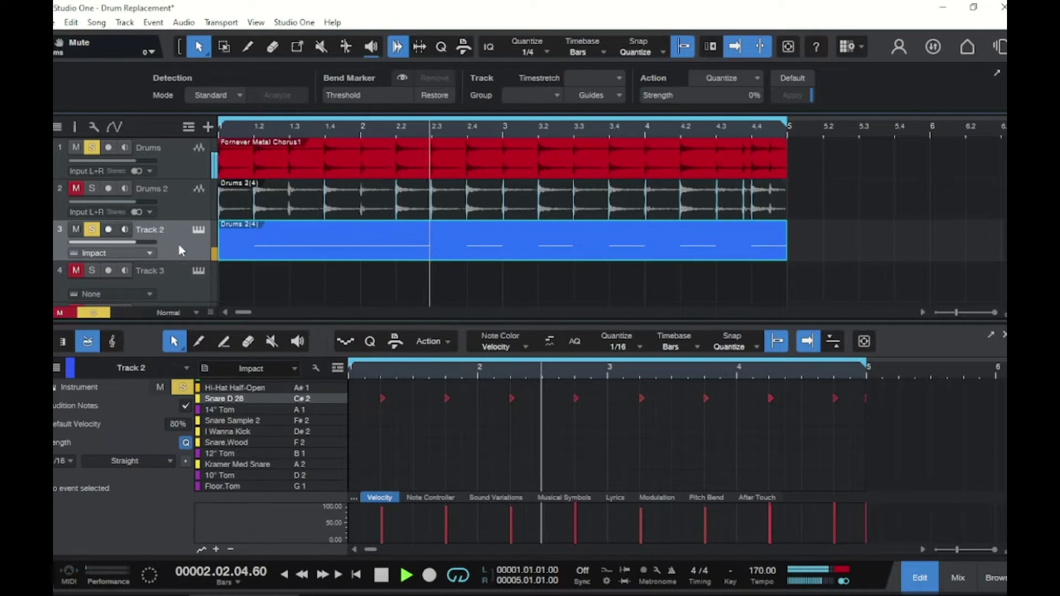
key("space")
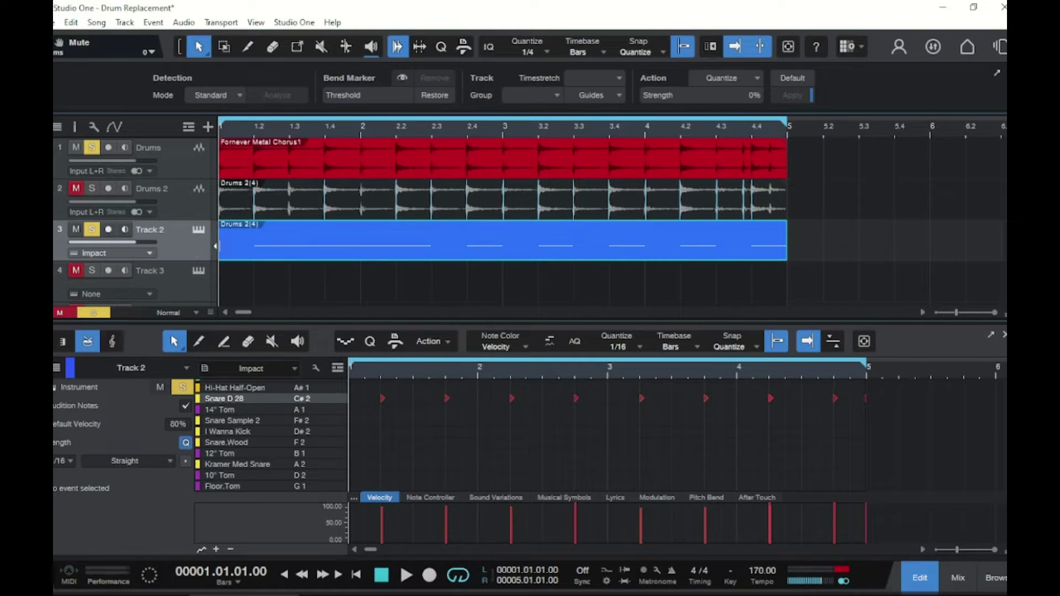
Make a complete duplicate of Track 2, and load Impact with the Pro Pro Huart Drums preset on the duplicate
right_click(192, 248)
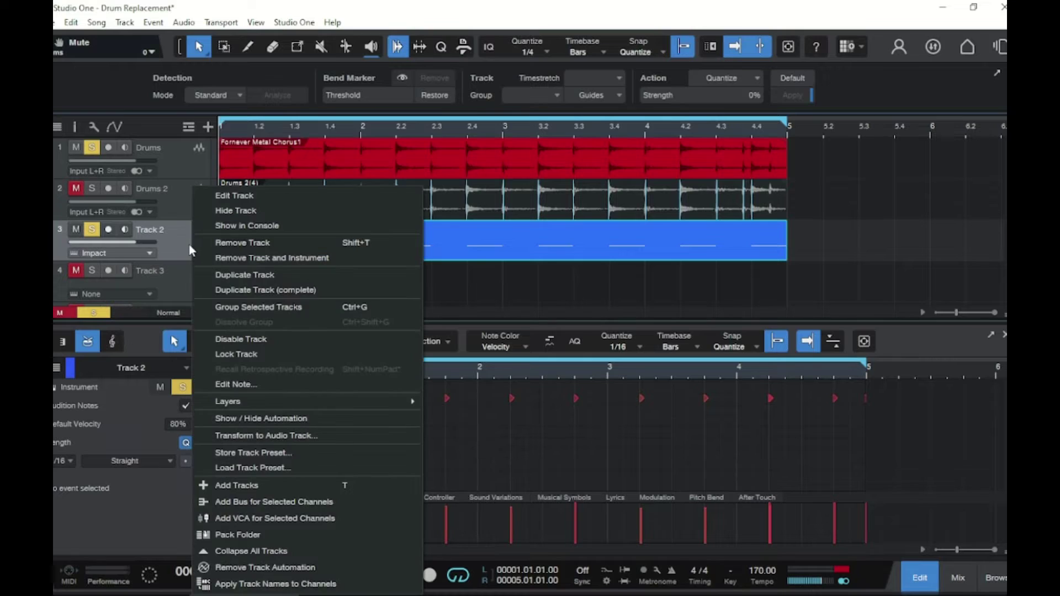
left_click(257, 292)
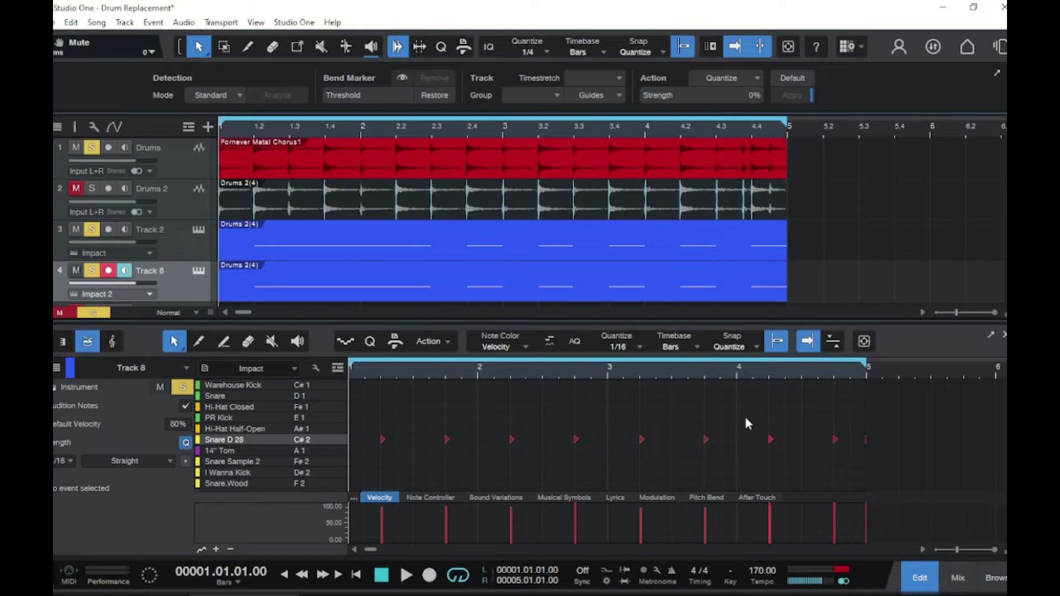
left_click(994, 577)
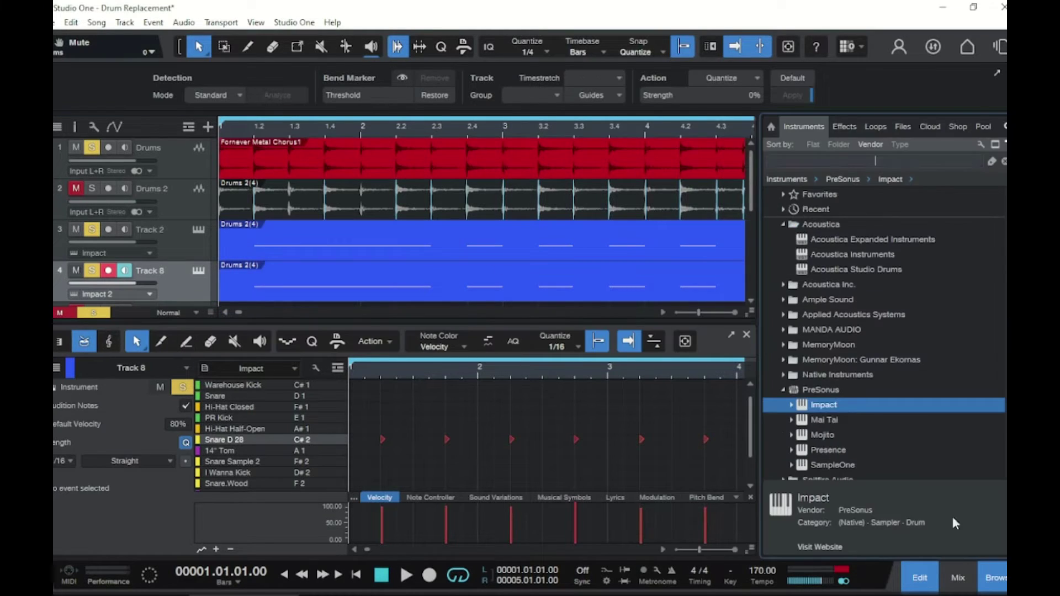
left_click_drag(821, 406, 177, 282)
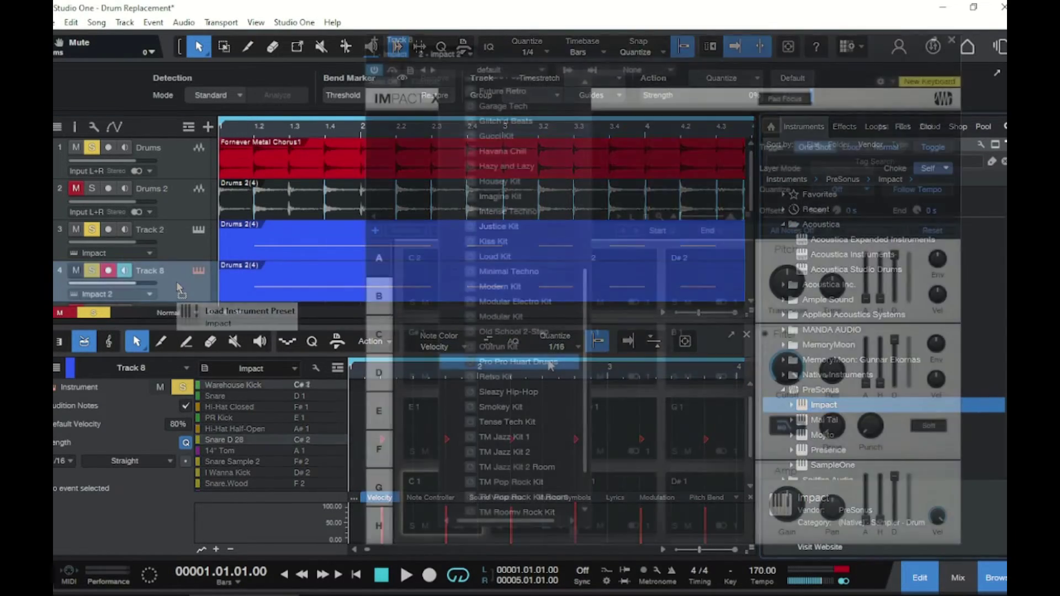
left_click(492, 69)
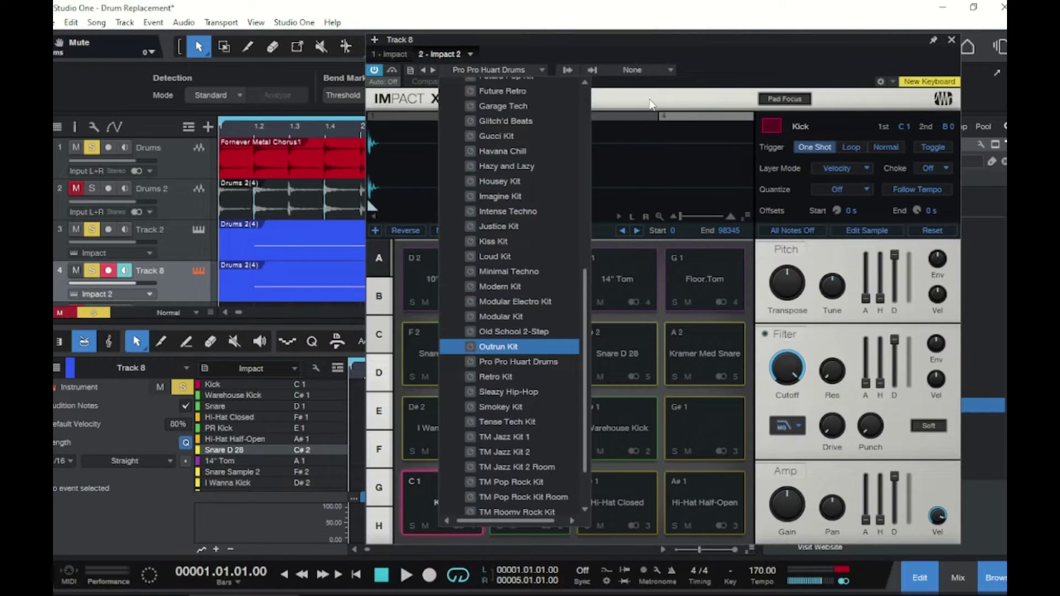
left_click(544, 365)
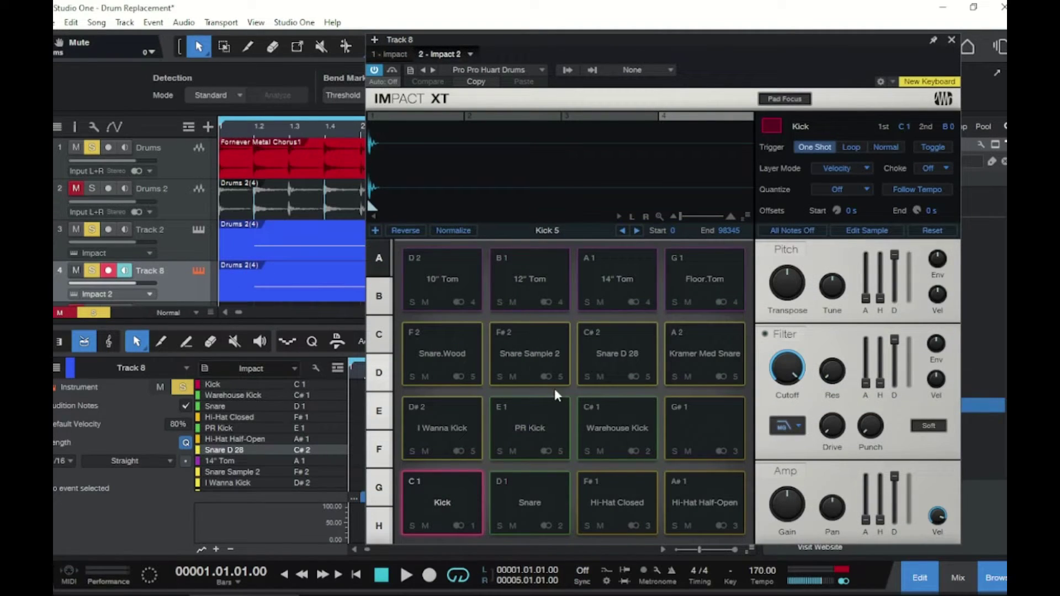
Audition the Snare Sample 2 pad in the duplicate track's Impact XT, and close the instrument window
left_click(530, 362)
left_click(529, 360)
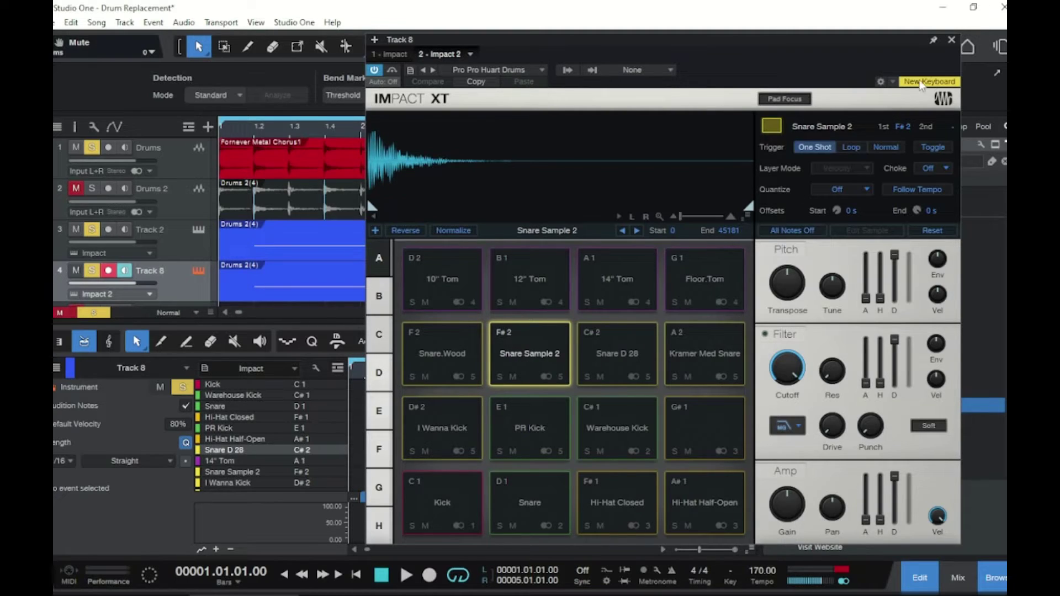
left_click(952, 41)
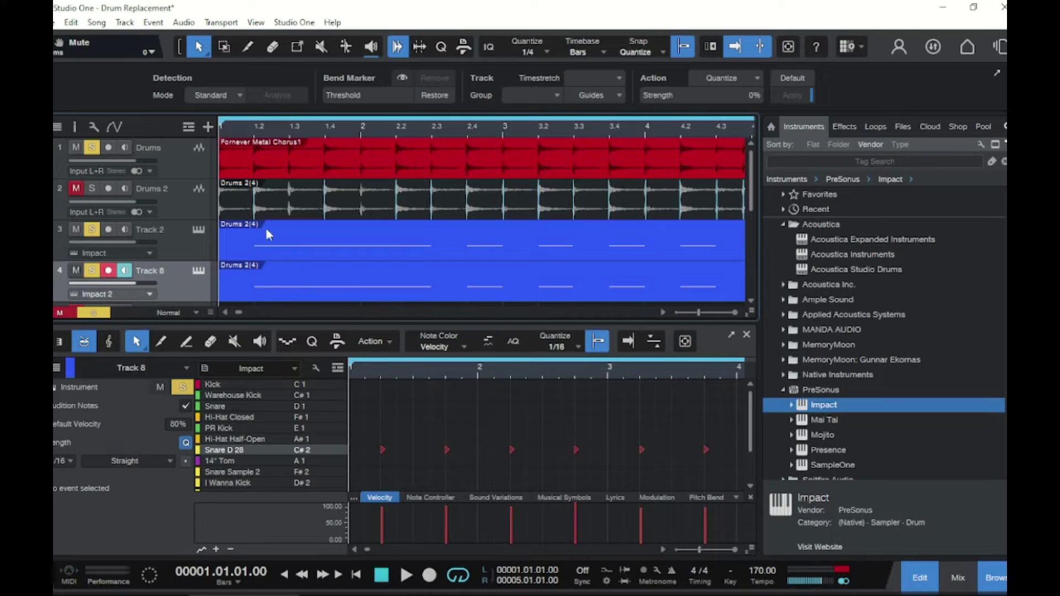
Select all Snare D 28 notes on Track 2 and lower their velocities together, with the first note at about 67%
left_click(184, 242)
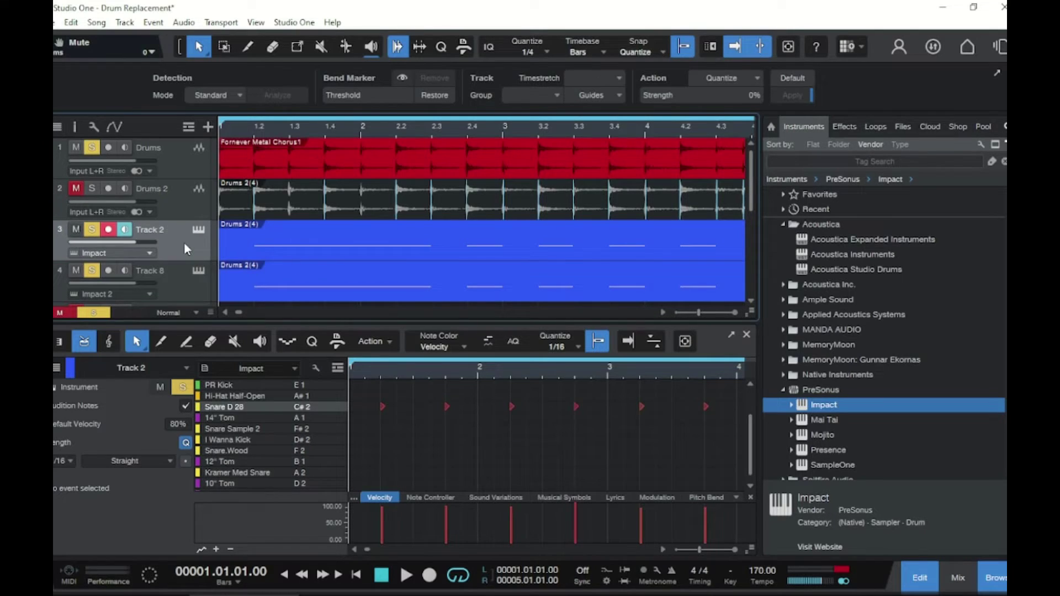
left_click(176, 276)
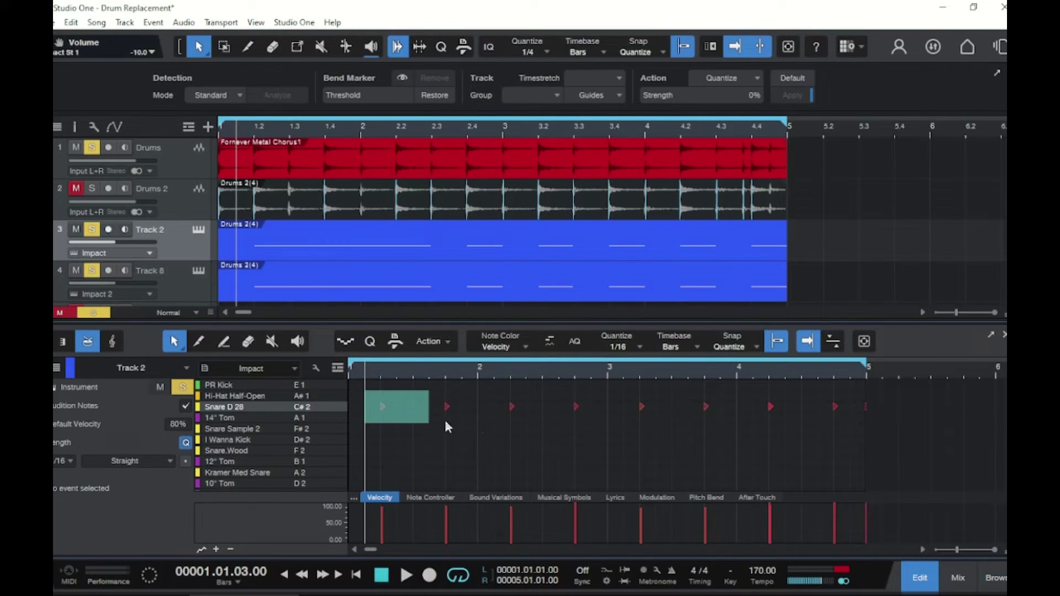
left_click_drag(445, 423, 890, 423)
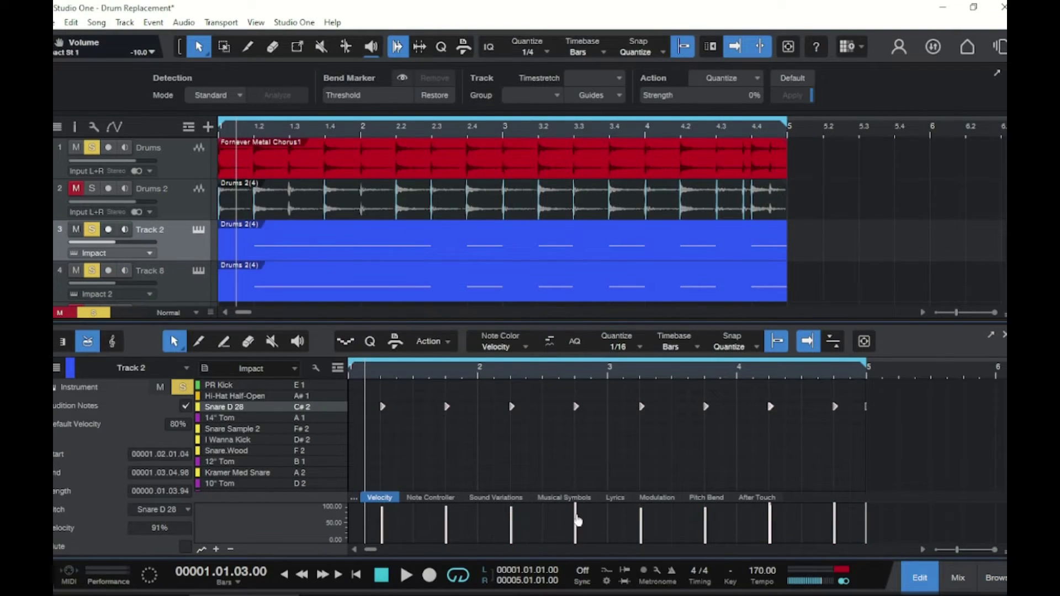
mouse_move(576, 524)
left_click_drag(576, 524, 575, 517)
Select all Snare D 28 notes on Track 8 and lower their velocities together
left_click(296, 266)
left_click_drag(373, 421, 874, 468)
left_click_drag(643, 521, 643, 531)
Select Track 2 and play the loop to hear the softened snare layers with the original drums
left_click(173, 236)
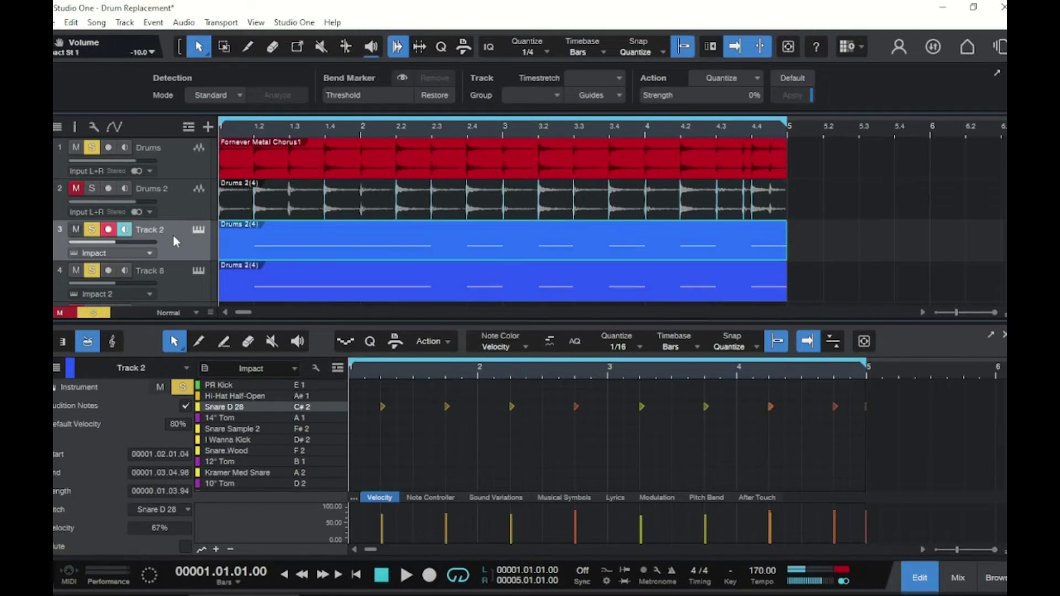
key("space")
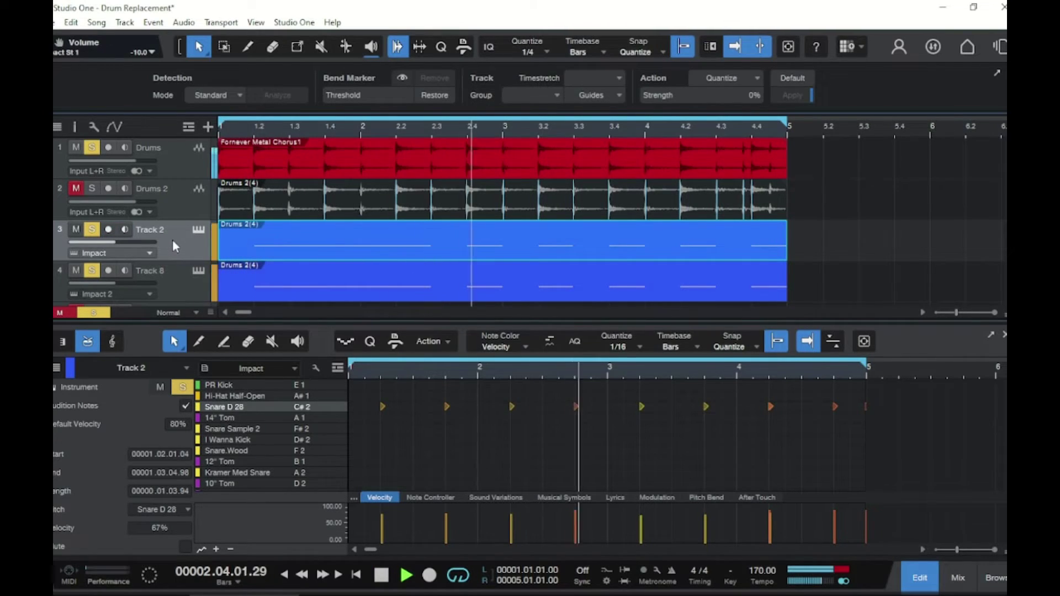
key("space")
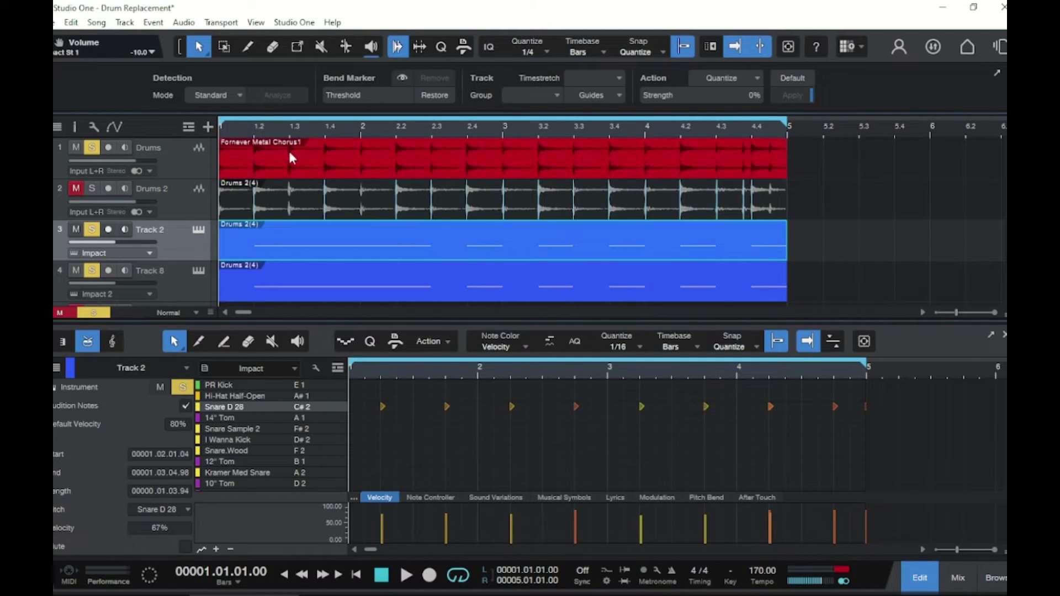
Select the Drums audio event and show the mixing console to review the channels and bend marker settings
left_click(373, 148)
key("F3")
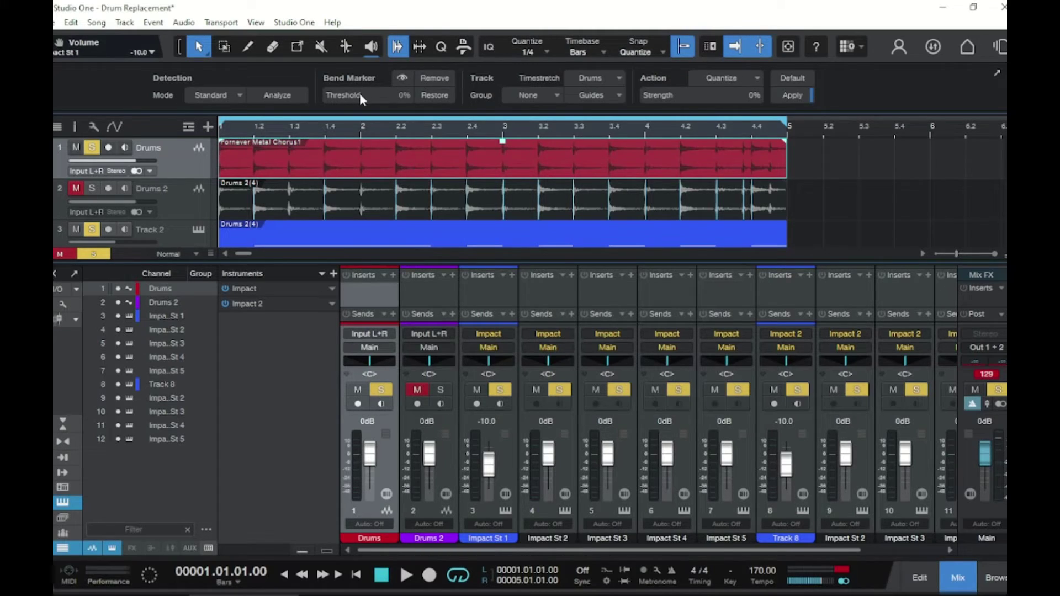
mouse_move(360, 95)
Transform Track 8 to an audio track with Render All Channels and Preserve Instrument Track State enabled
double_click(475, 243)
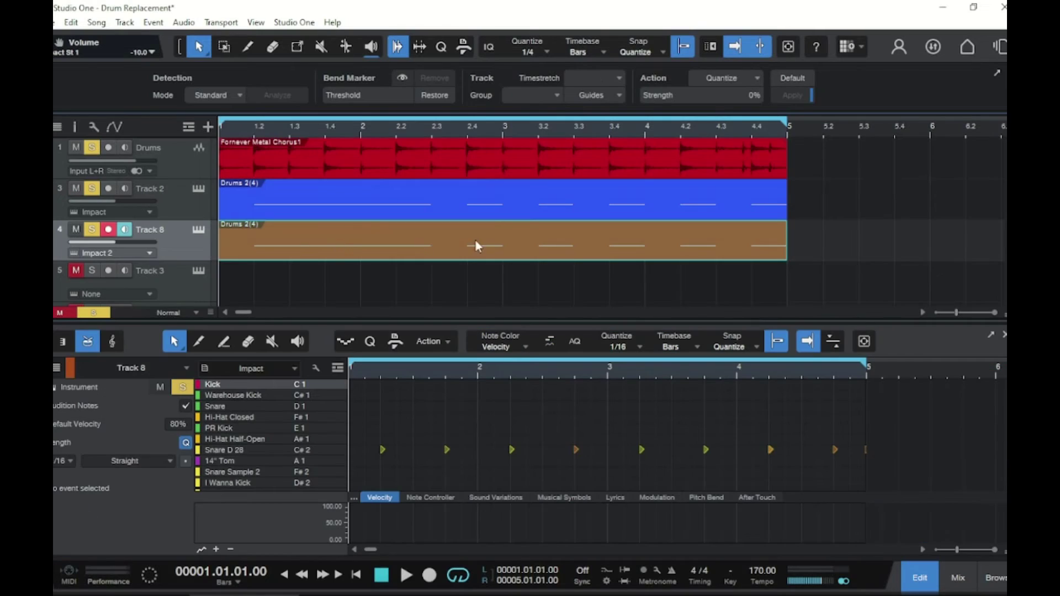
right_click(188, 247)
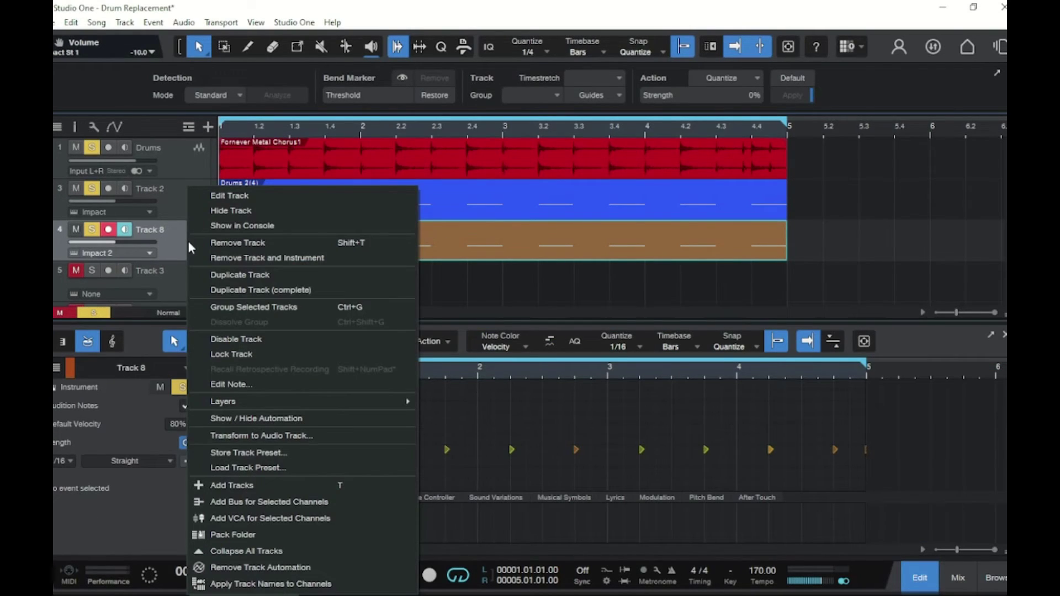
left_click(293, 435)
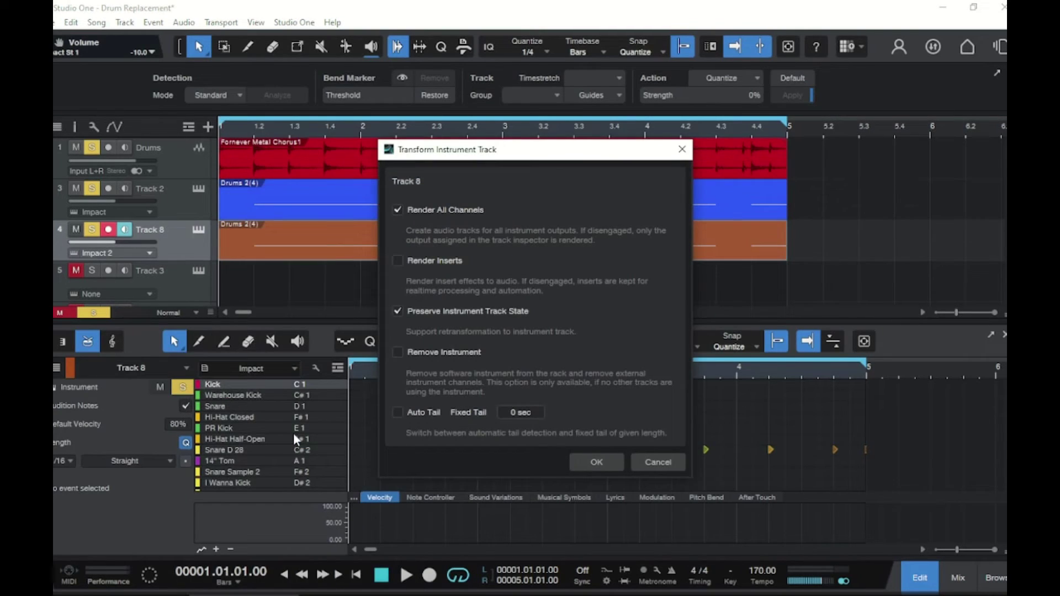
left_click(594, 464)
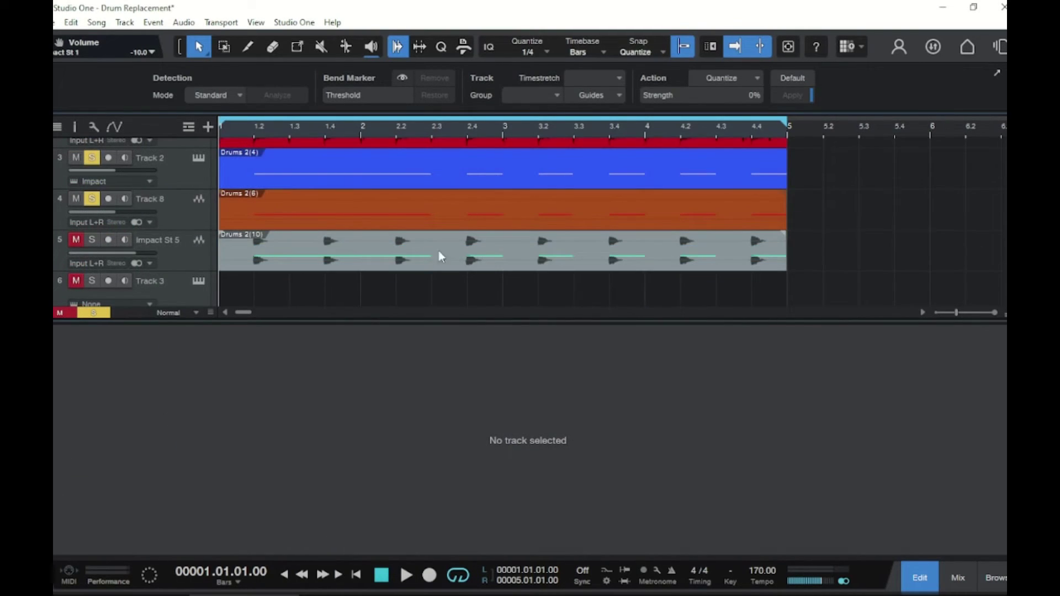
Solo the rendered Impact St 5 audio track and play it back
left_click(92, 240)
scroll(114, 276, "up", 1)
key("space")
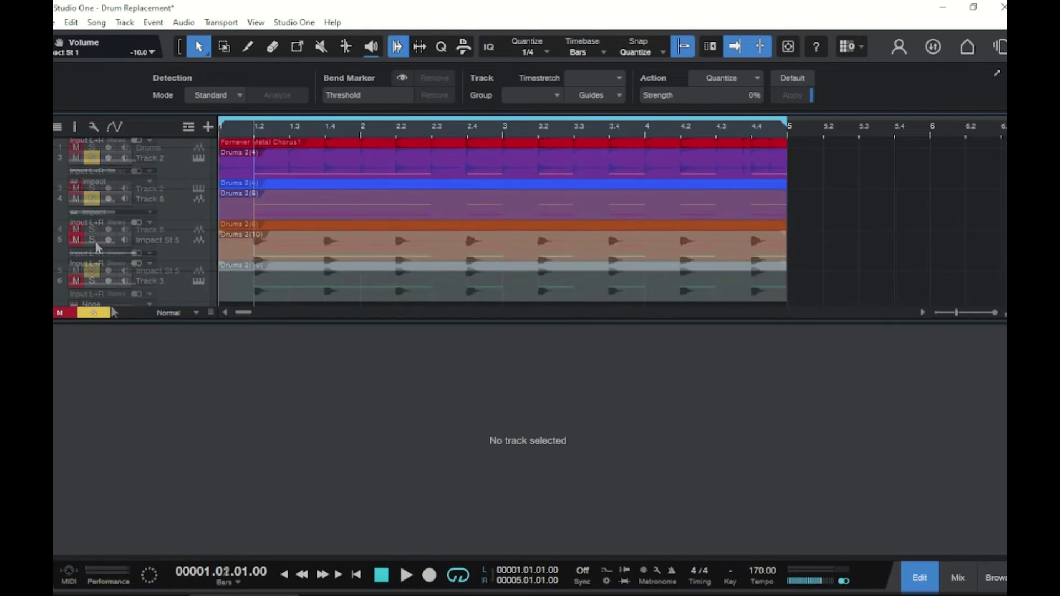
key("space")
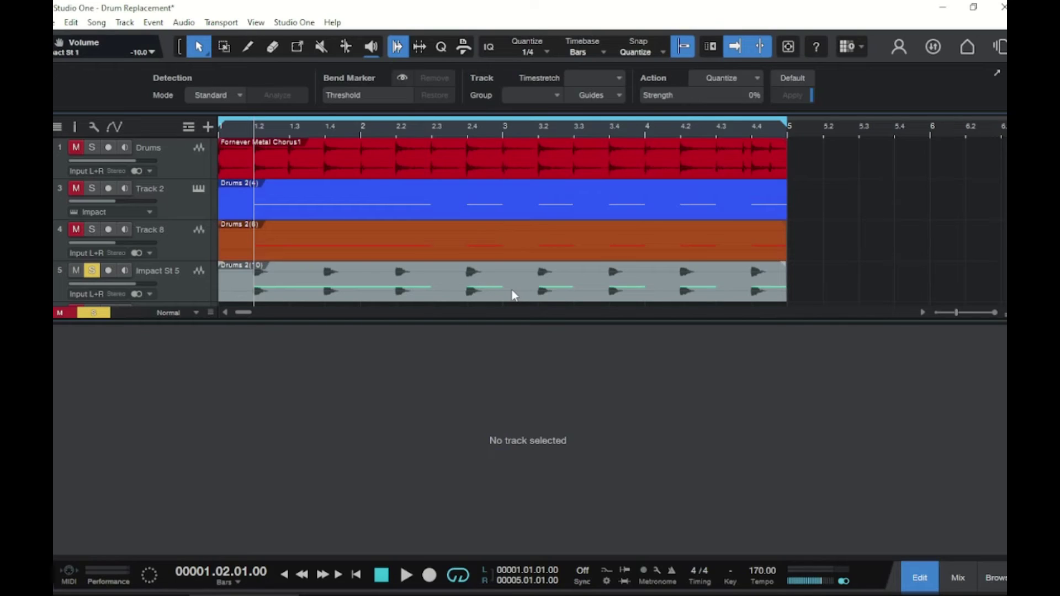
Solo the Drums track alongside Impact St 5 and play both together
left_click(76, 148)
left_click(92, 147)
key("space")
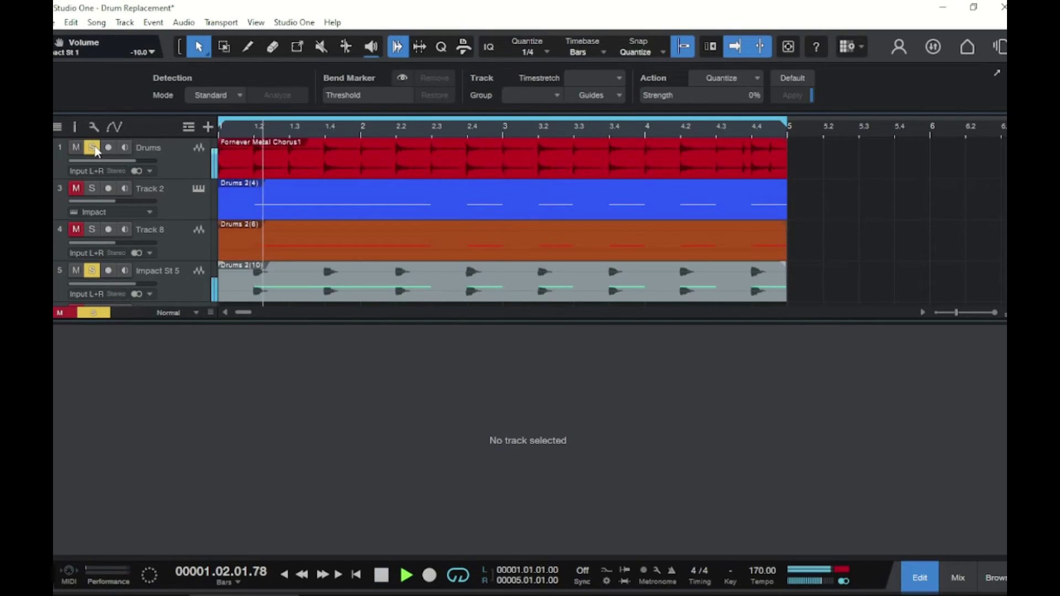
key("space")
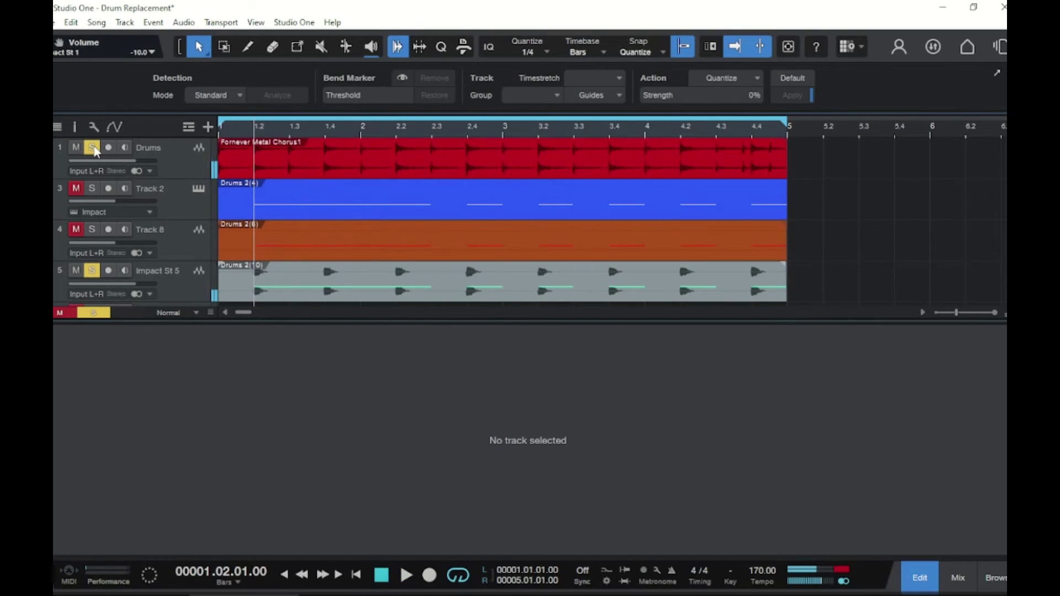